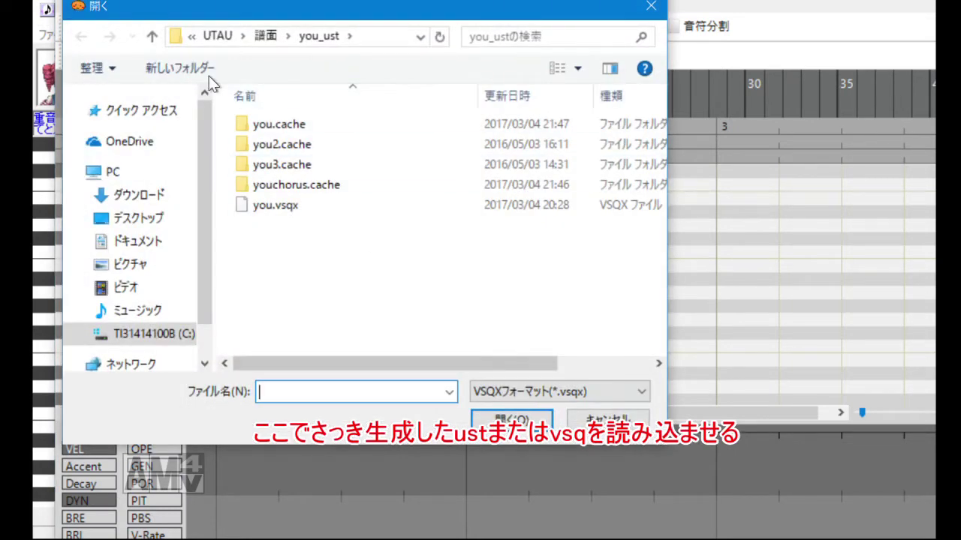
# Browse the open dialog to the vsq folder under 譜面 > gekisyo > 激唱.
pyautogui.click(152, 36)
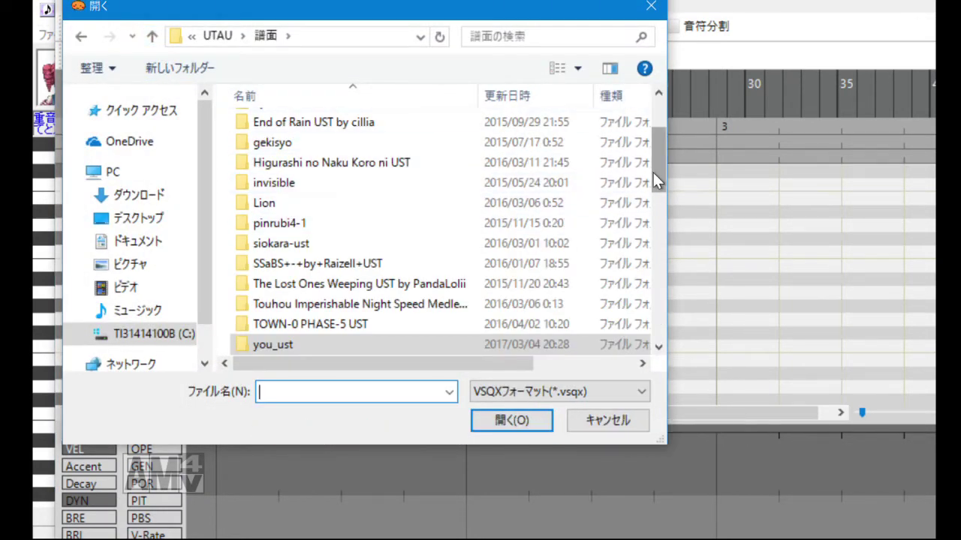
pyautogui.moveTo(654, 178); pyautogui.dragTo(621, 171)
pyautogui.scroll(3, 525, 202)
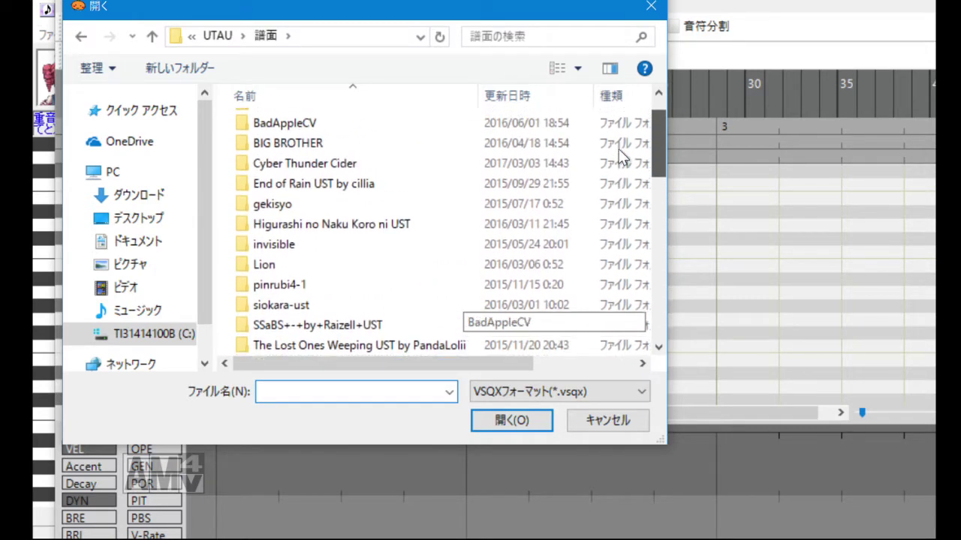
pyautogui.doubleClick(414, 242)
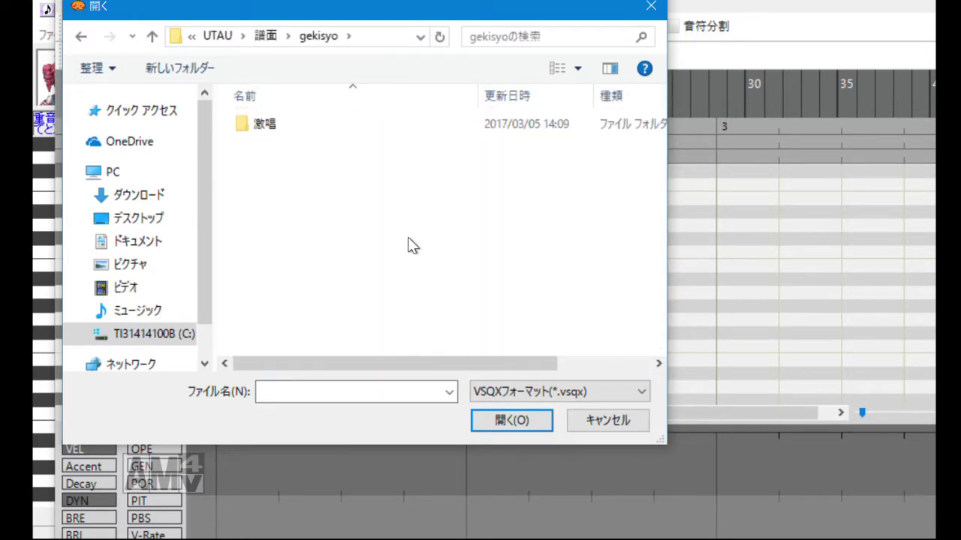
pyautogui.doubleClick(297, 125)
pyautogui.scroll(-1, 646, 200)
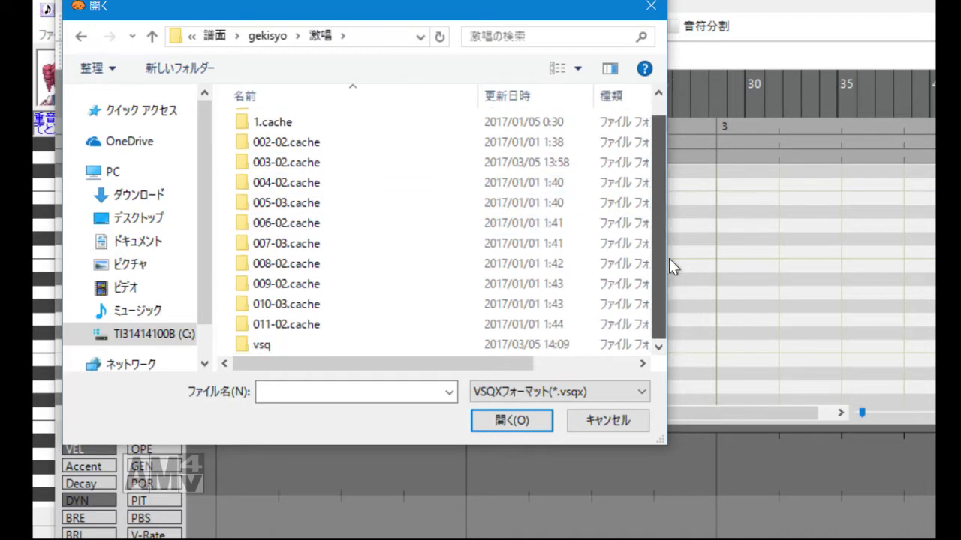
pyautogui.doubleClick(361, 347)
# Switch the file filter to the VSQ format and open 001-02.vsq.
pyautogui.click(492, 389)
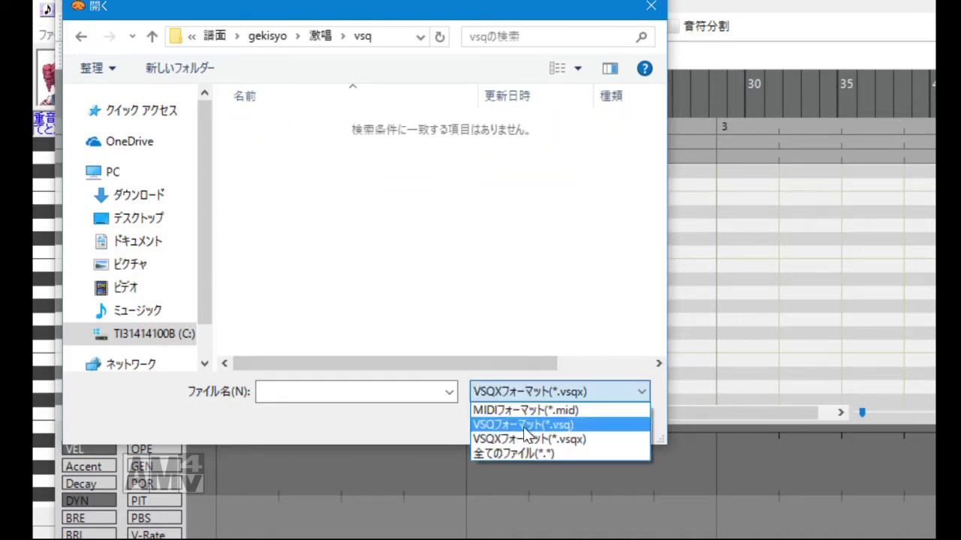
pyautogui.click(523, 424)
pyautogui.doubleClick(294, 132)
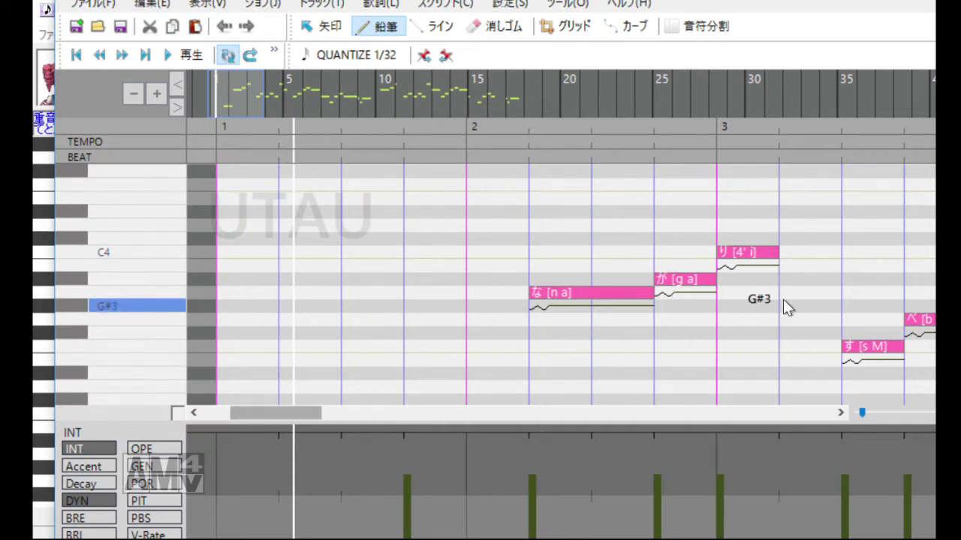
# Start exporting the song as a VSQX file and create a folder named vsqx inside the 激唱 folder.
pyautogui.scroll(-3, 783, 299)
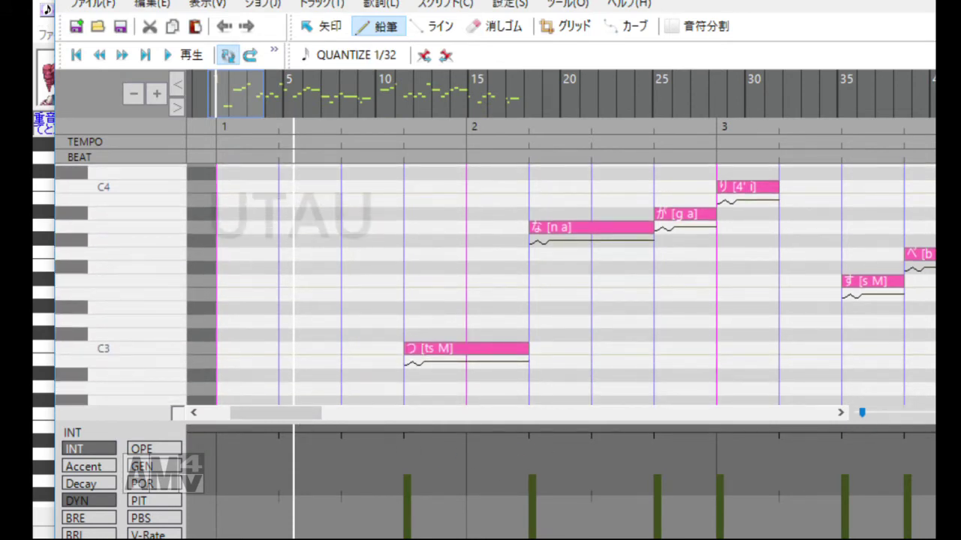
pyautogui.scroll(1, 495, 285)
pyautogui.click(84, 4)
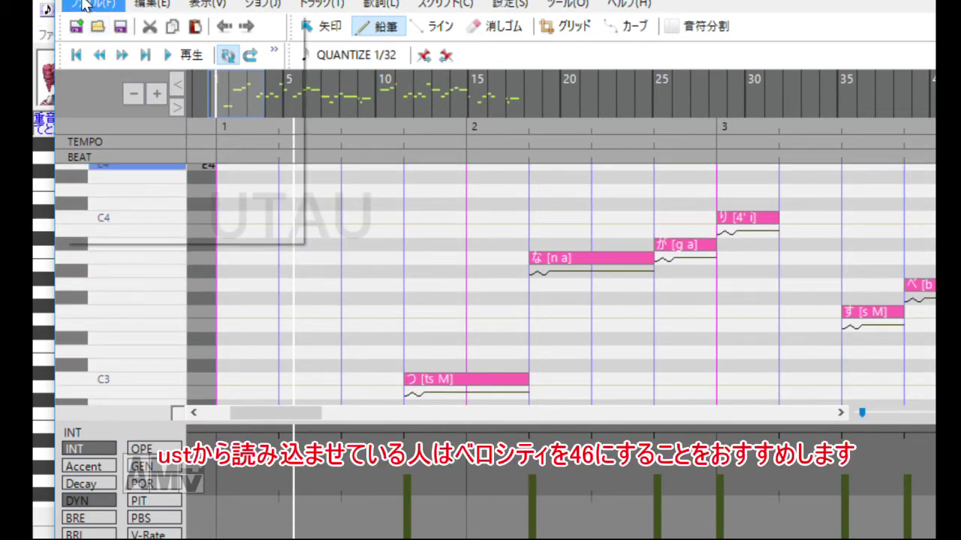
pyautogui.moveTo(280, 173)
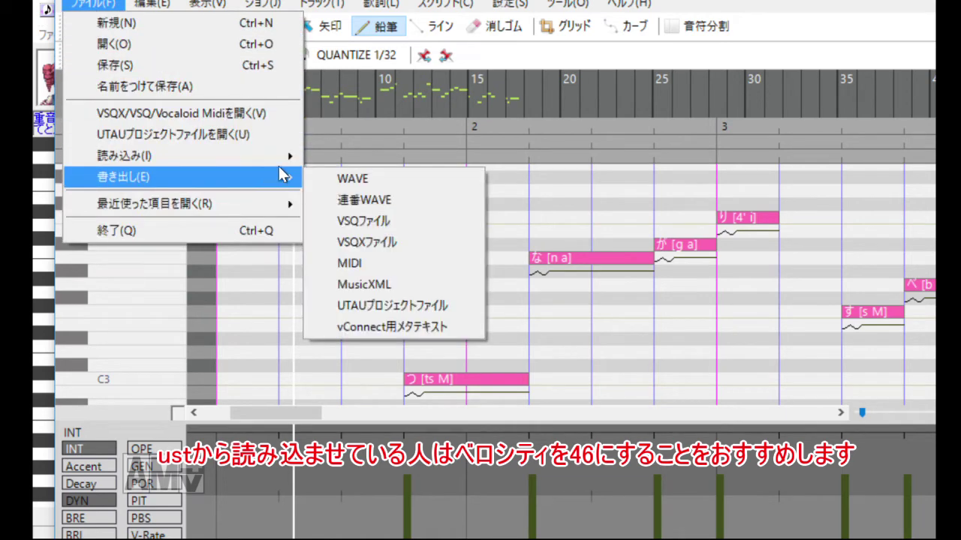
pyautogui.click(389, 242)
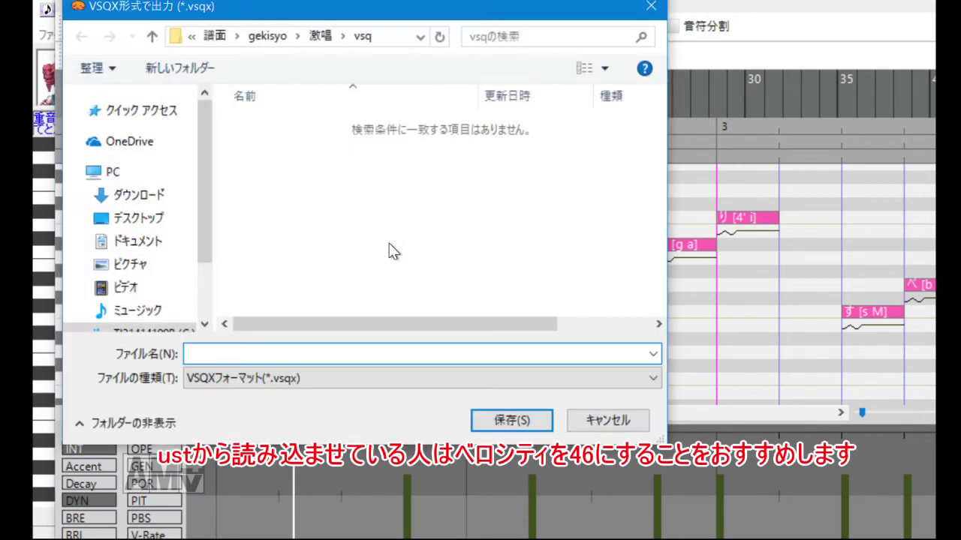
pyautogui.click(152, 42)
pyautogui.click(179, 69)
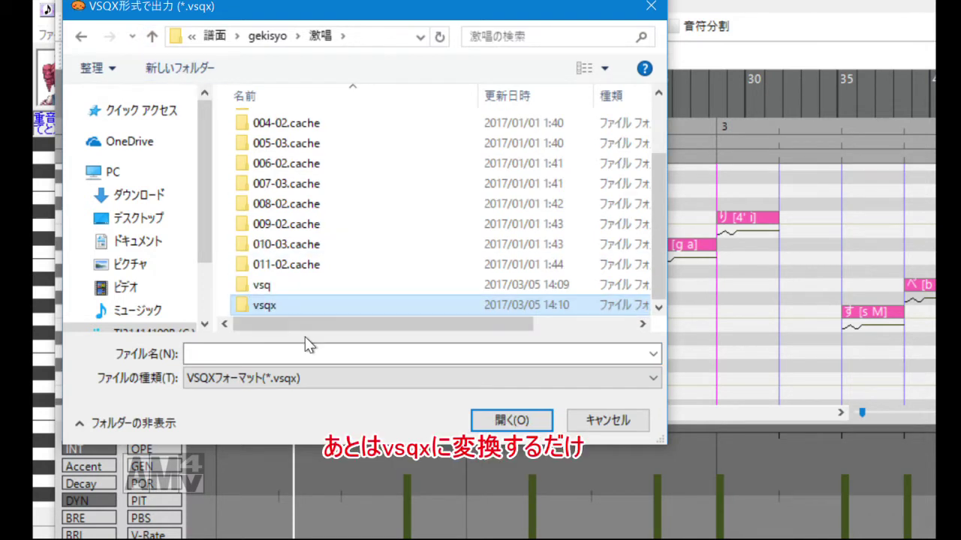
# Save the VSQX export in the new vsqx folder under the file name 001-002.
pyautogui.click(339, 308)
pyautogui.click(331, 313)
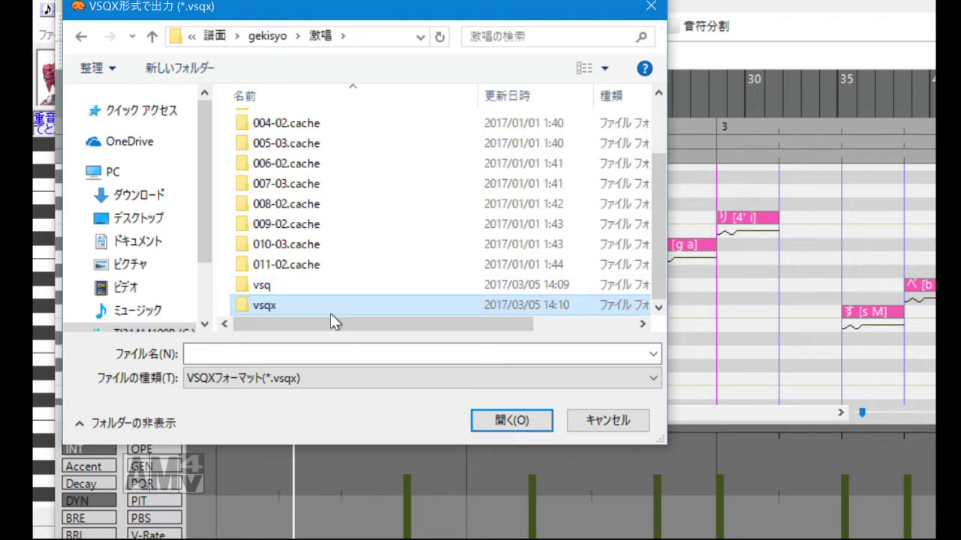
pyautogui.doubleClick(331, 308)
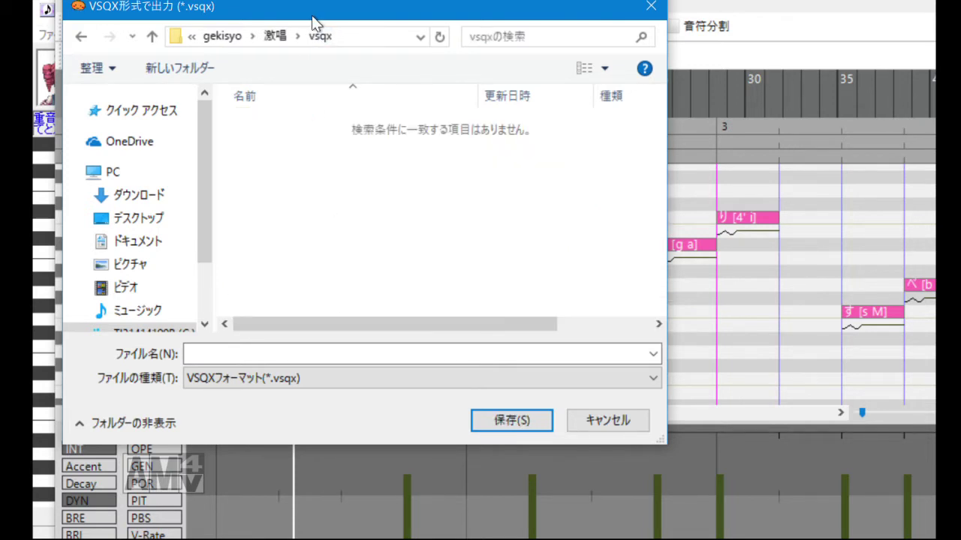
pyautogui.click(285, 352)
pyautogui.write('001-002')
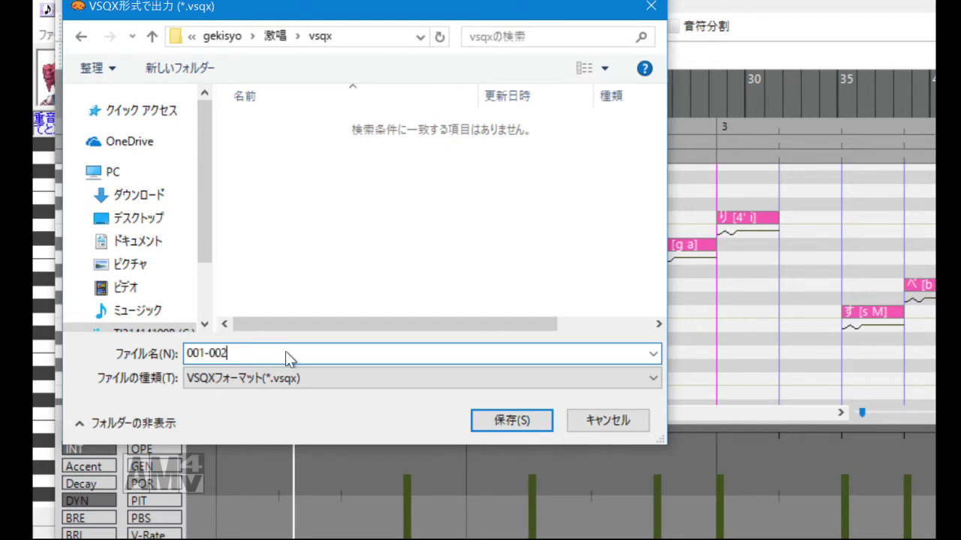
pyautogui.press('Return')
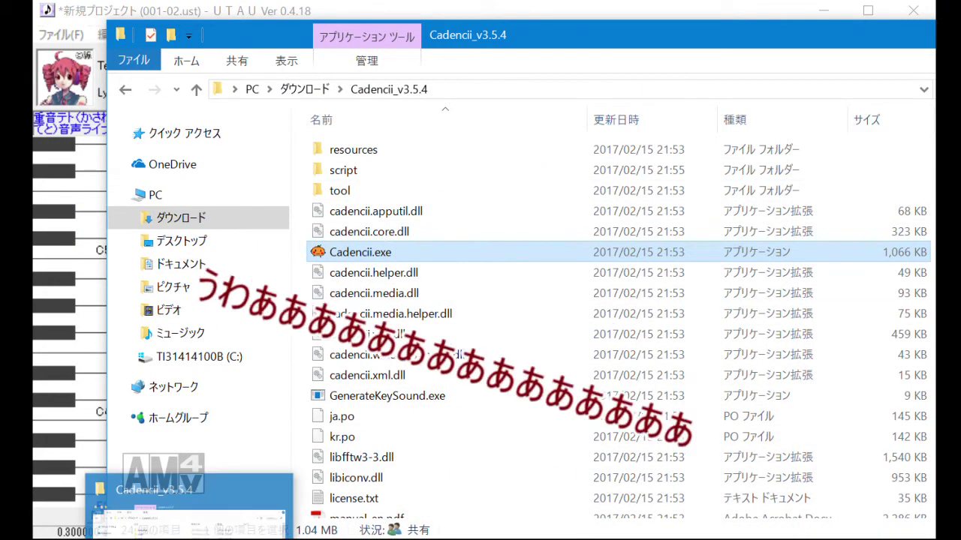
# Open a new File Explorer window and go to the file location of the recently used 001-002.vsqx.
pyautogui.rightClick(184, 539)
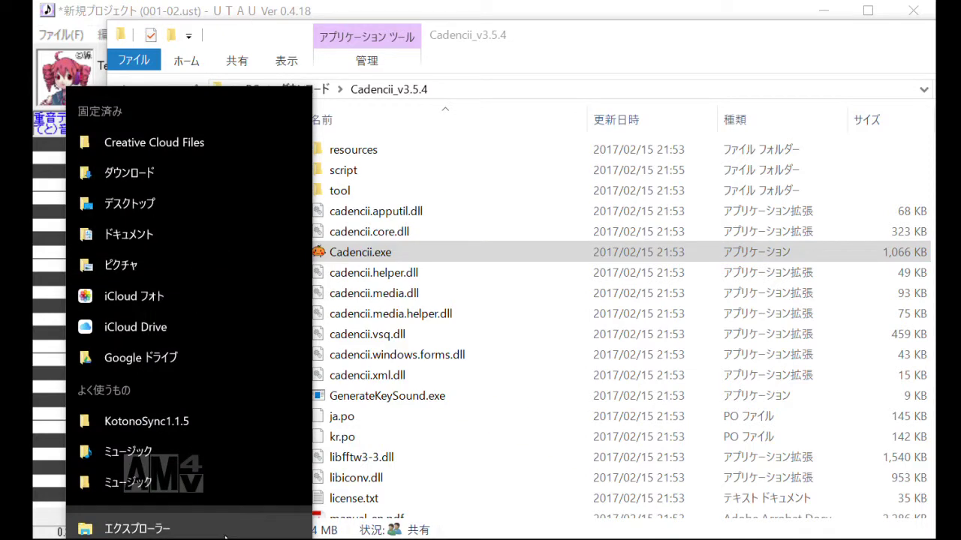
pyautogui.click(137, 529)
pyautogui.click(418, 485)
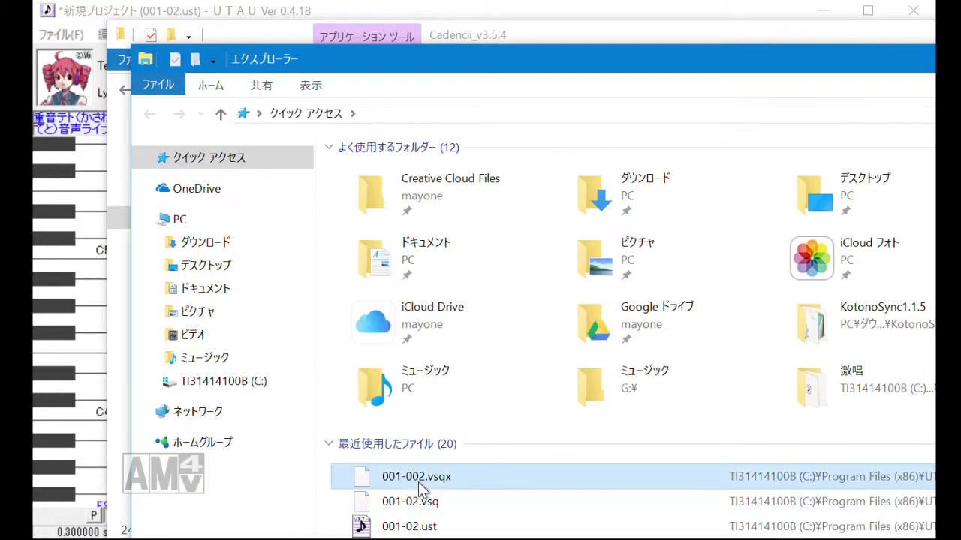
pyautogui.rightClick(443, 488)
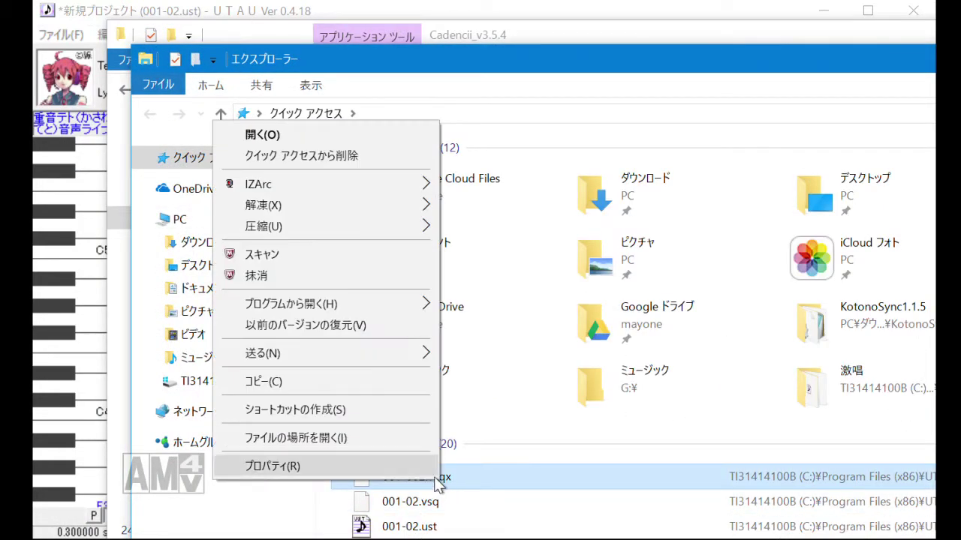
pyautogui.click(375, 437)
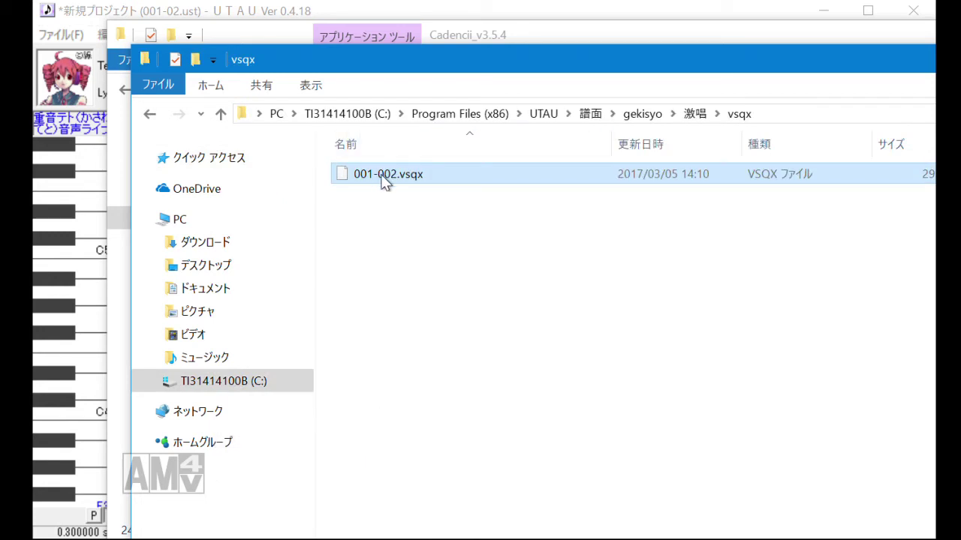
# Rename the exported file to 001-02.vsqx.
pyautogui.click(382, 177)
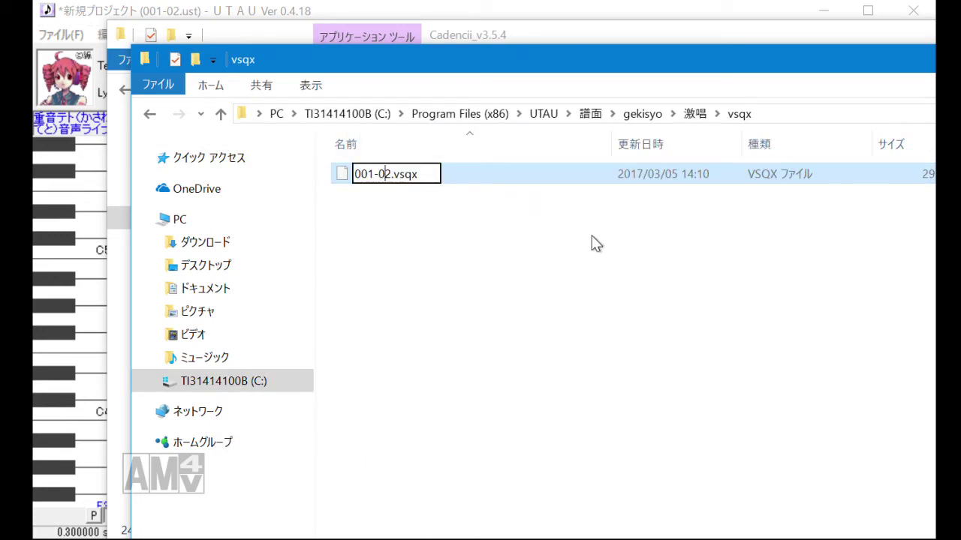
pyautogui.press('Return')
pyautogui.hotkey('alt', 'Left')
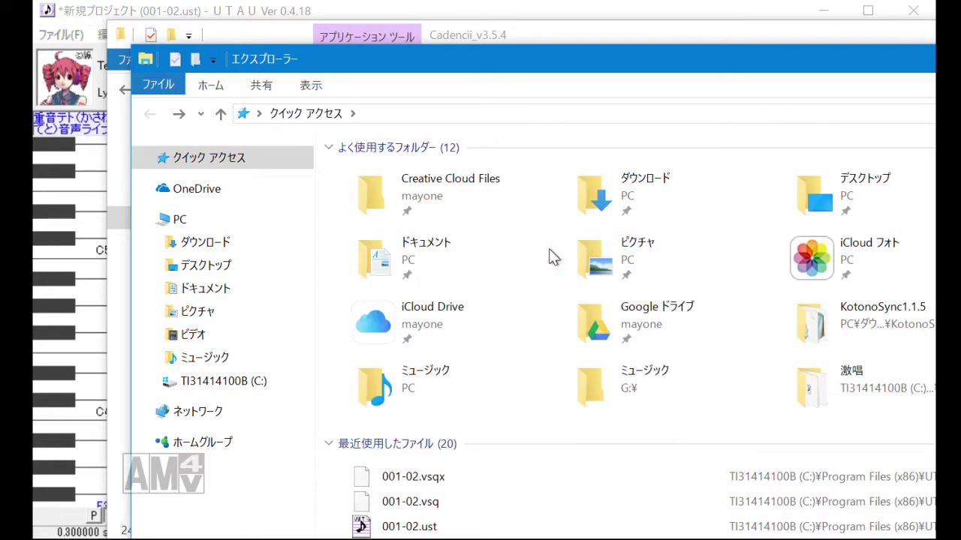
pyautogui.hotkey('alt', 'Right')
pyautogui.click(492, 242)
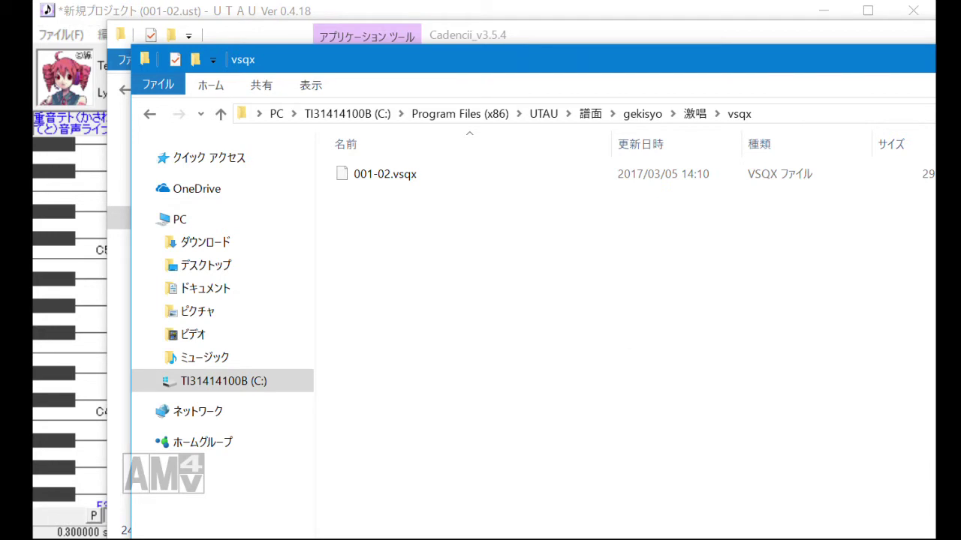
# Go from the Cadencii_v3.5.4 folder to the KotonoSync1.1.5 folder in ダウンロード and launch KotonoSync.exe.
pyautogui.moveTo(235, 539)
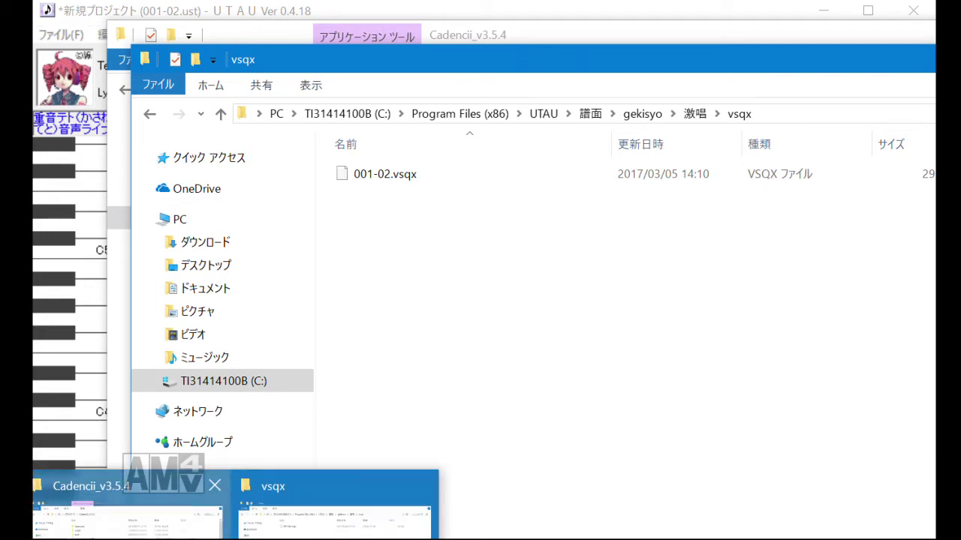
pyautogui.click(127, 510)
pyautogui.hotkey('alt', 'Up')
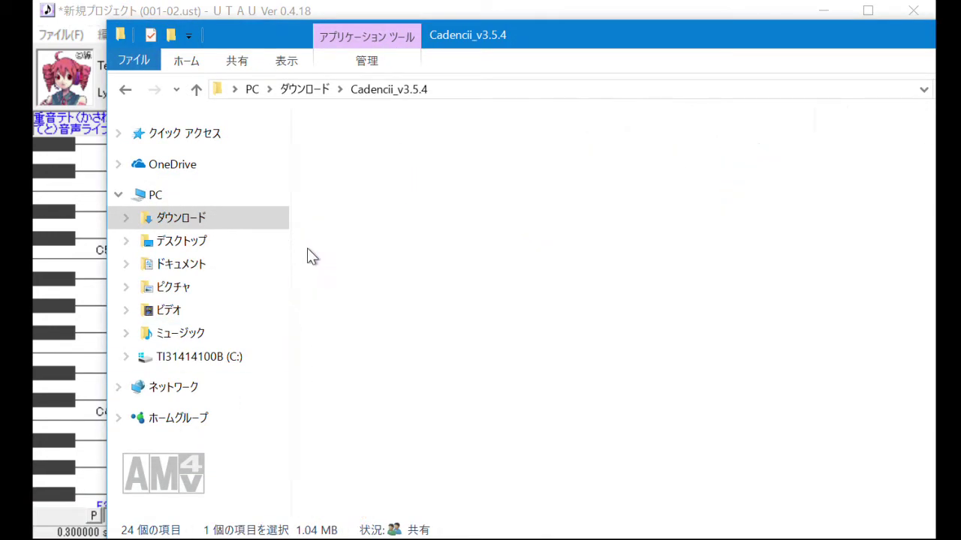
pyautogui.scroll(-14, 412, 406)
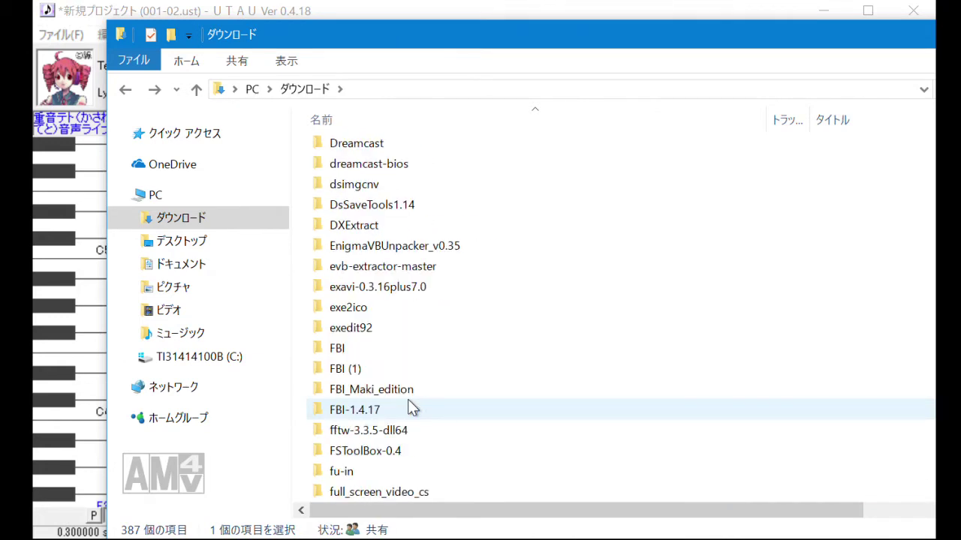
pyautogui.scroll(-5, 411, 405)
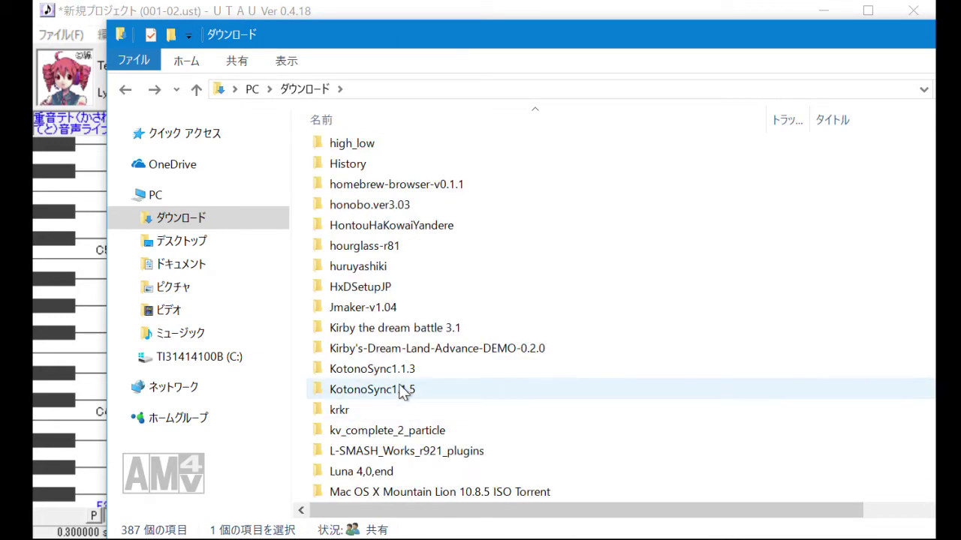
pyautogui.doubleClick(400, 390)
pyautogui.doubleClick(445, 151)
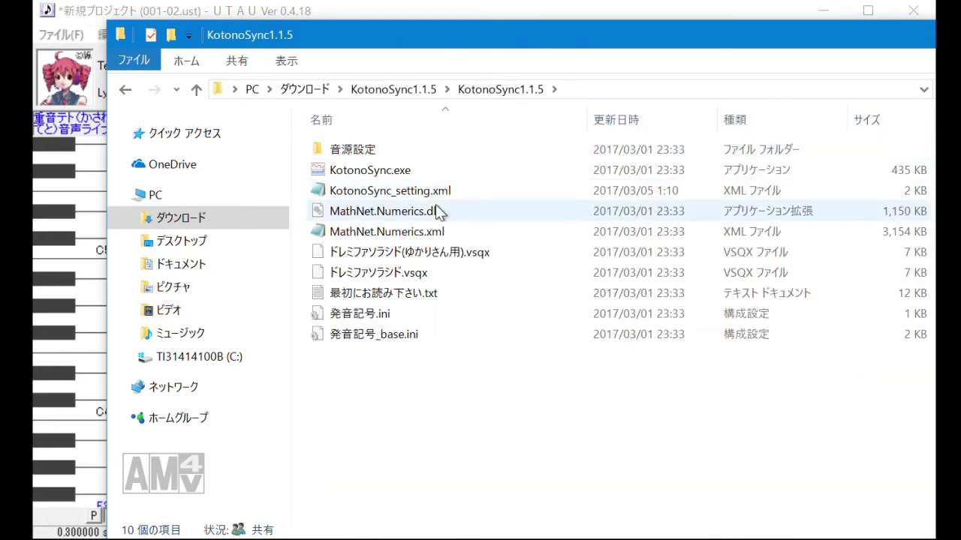
pyautogui.doubleClick(427, 170)
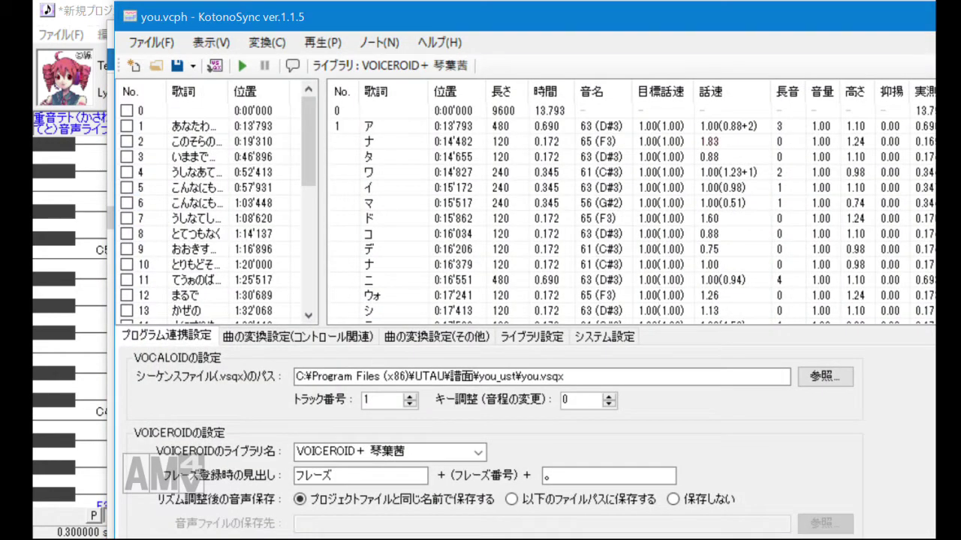
# Browse for the VOCALOID sequence file and go to the 激唱 folder inside 譜面 > gekisyo.
pyautogui.moveTo(680, 32); pyautogui.dragTo(620, 21)
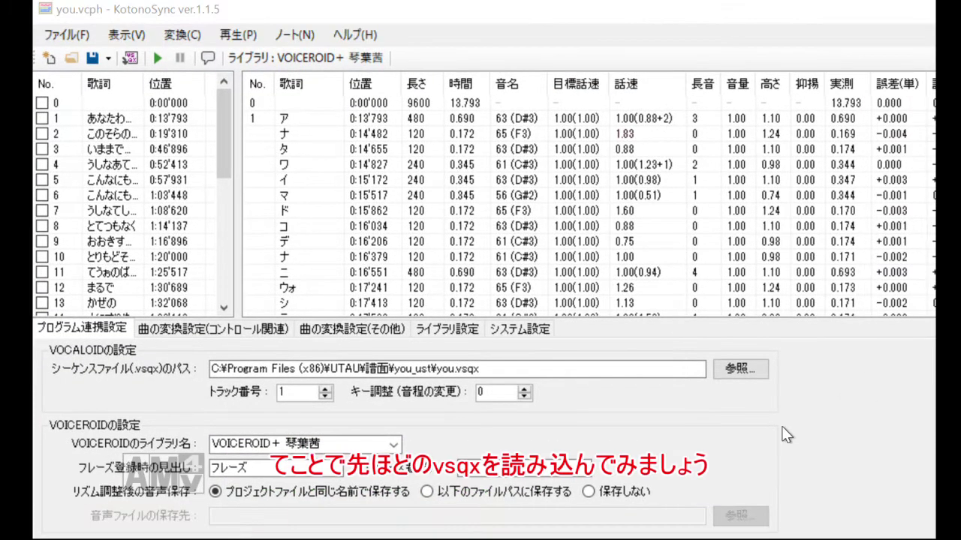
pyautogui.click(826, 400)
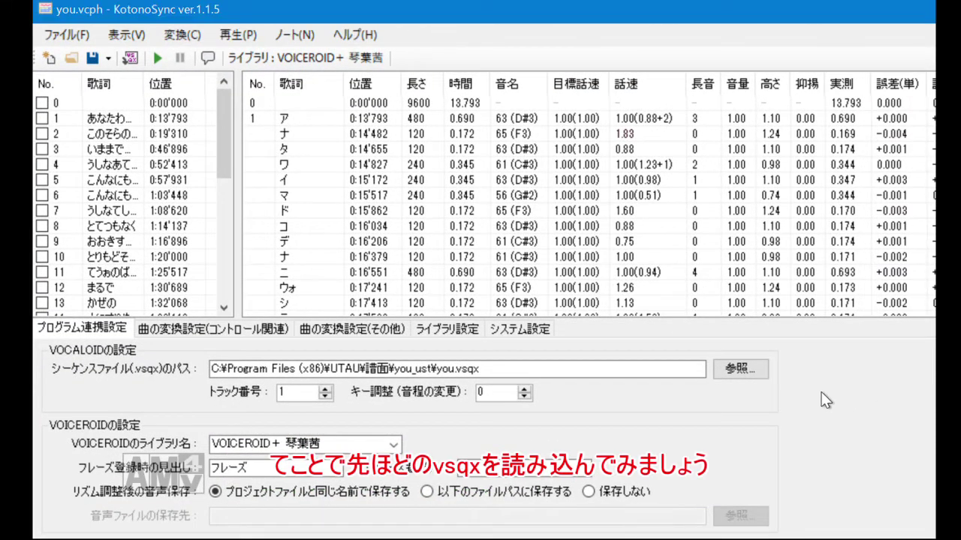
pyautogui.click(726, 374)
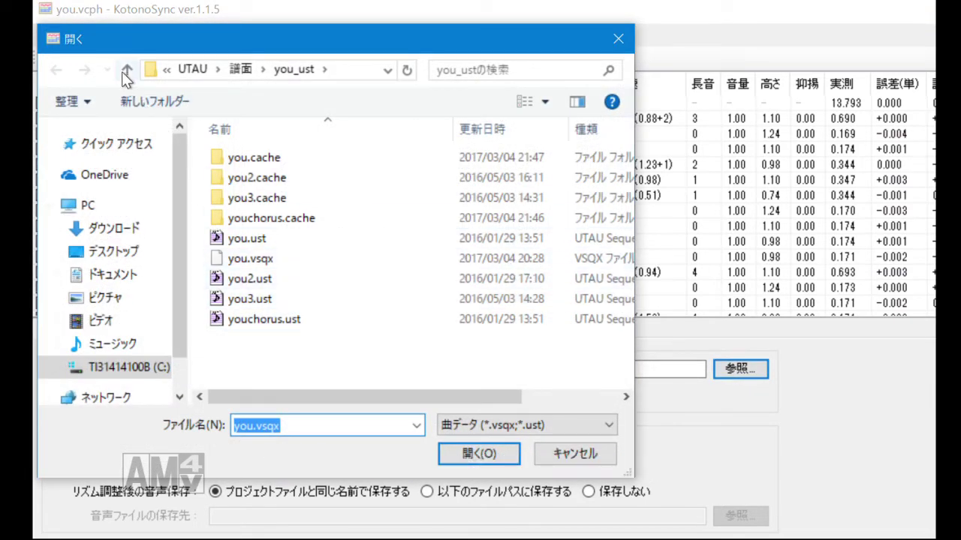
pyautogui.click(123, 71)
pyautogui.doubleClick(259, 177)
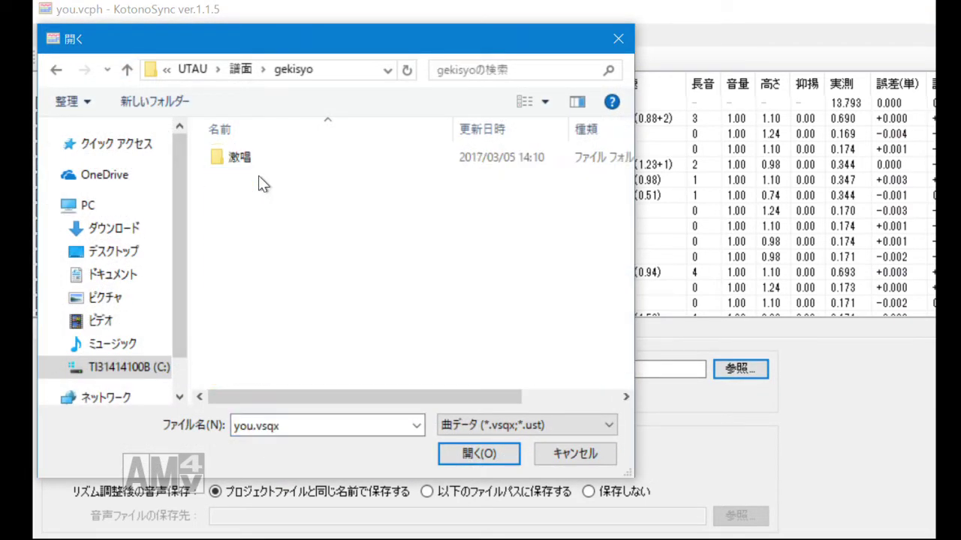
pyautogui.doubleClick(258, 176)
# Choose 001-02.vsqx from the vsqx folder as the VOCALOID sequence file.
pyautogui.scroll(-2, 633, 236)
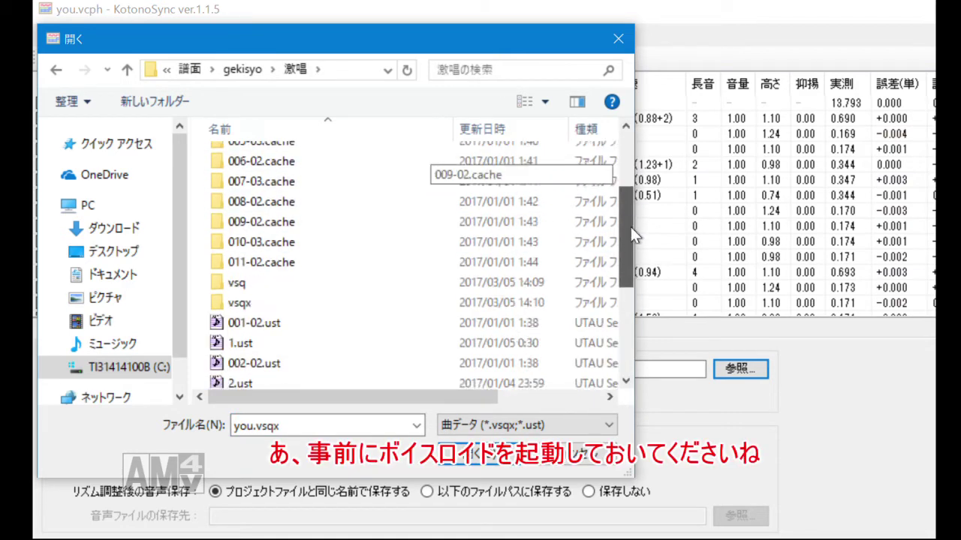
pyautogui.moveTo(633, 235); pyautogui.dragTo(624, 343)
pyautogui.click(251, 195)
pyautogui.scroll(2, 268, 197)
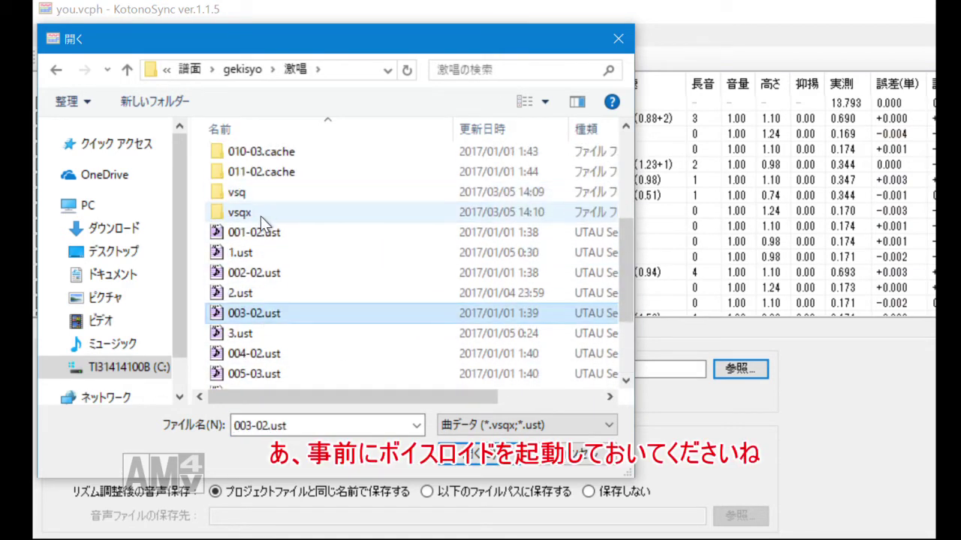
pyautogui.doubleClick(260, 217)
pyautogui.doubleClick(270, 159)
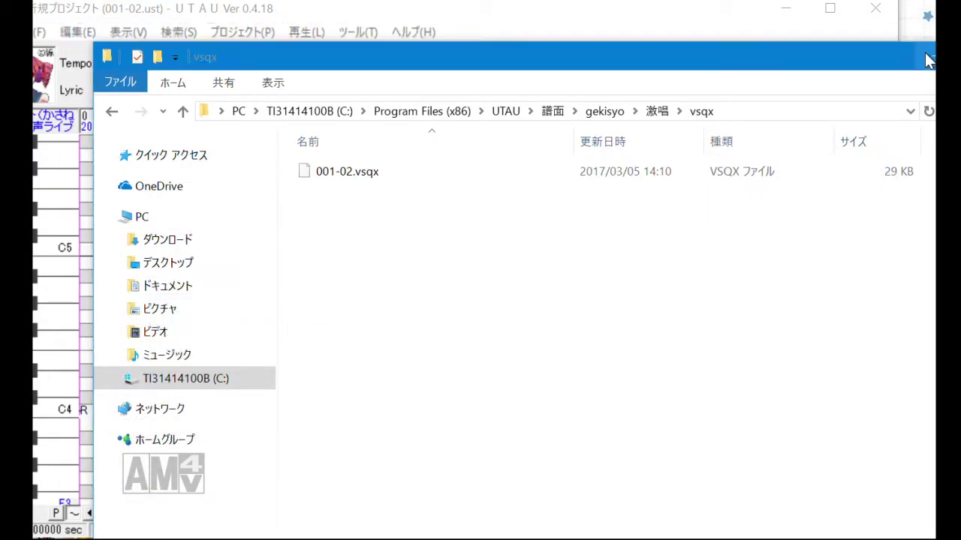
# Close the vsqx folder, minimize UTAU, launch VOICEROID+ 琴葉茜 from the desktop, and check that its editor has opened.
pyautogui.click(928, 59)
pyautogui.click(792, 9)
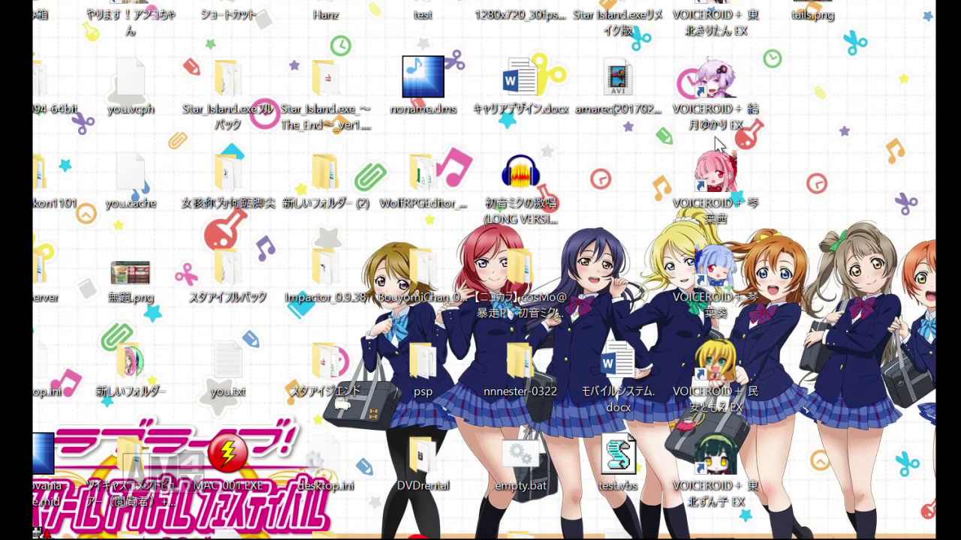
pyautogui.doubleClick(709, 184)
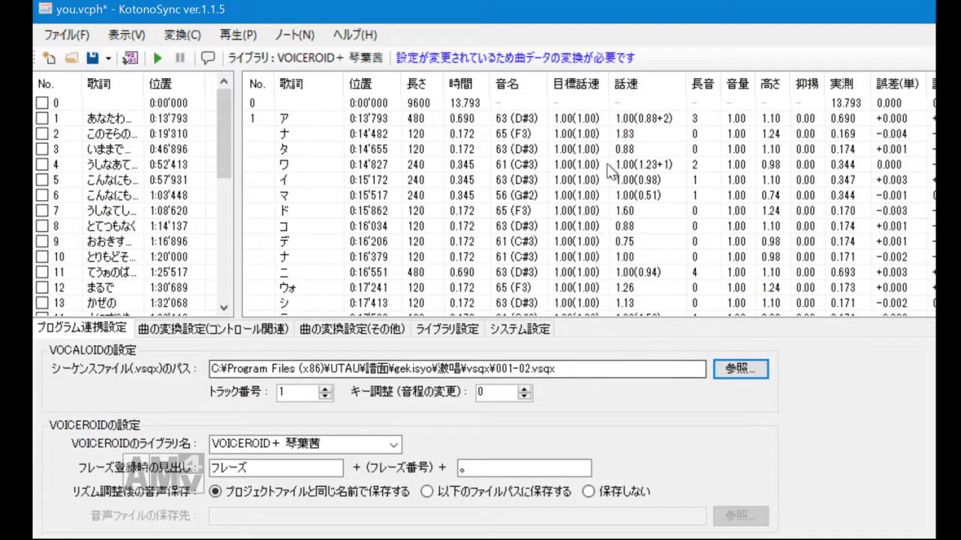
pyautogui.hotkey('alt', 'Tab')
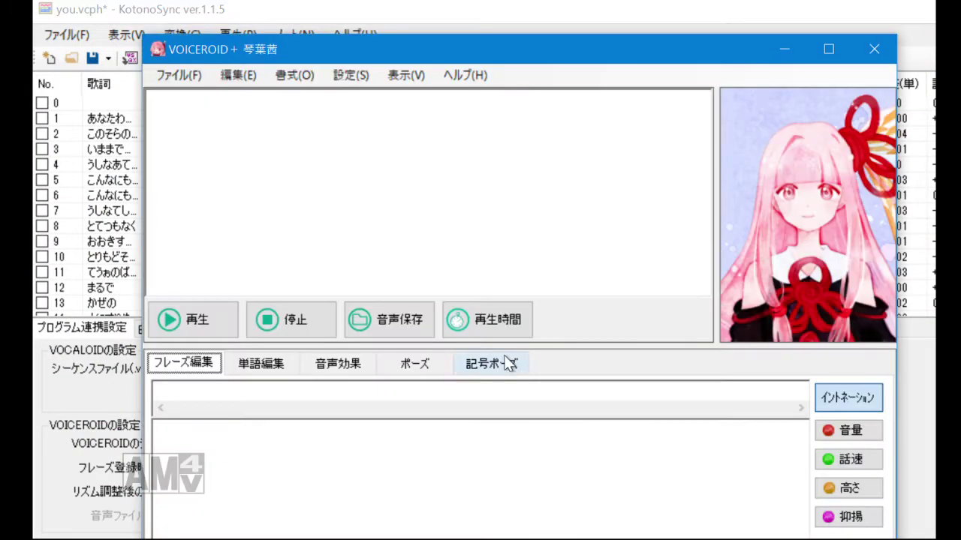
pyautogui.moveTo(423, 58); pyautogui.dragTo(278, 44)
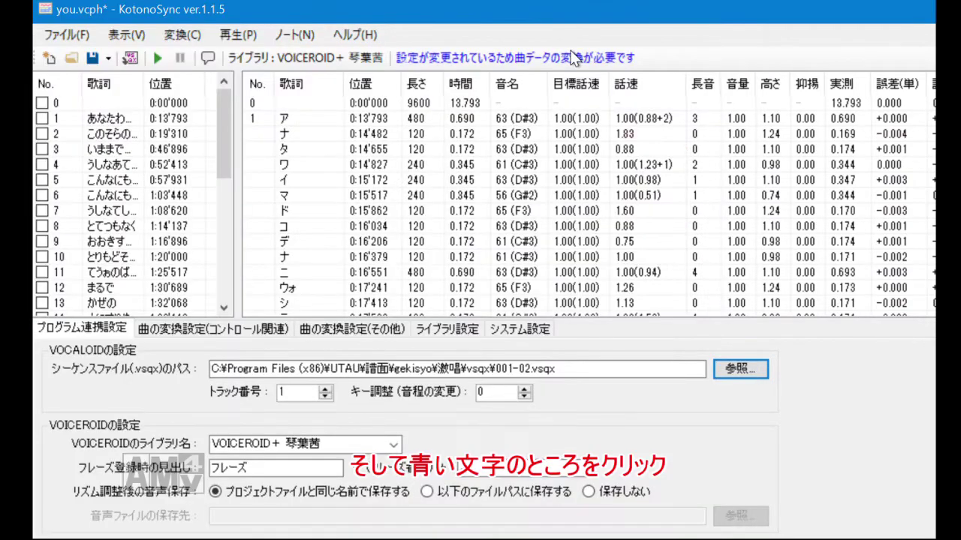
# Convert the song data with the changed settings in KotonoSync, then run the rhythm adjustment through to completion.
pyautogui.click(574, 58)
pyautogui.click(659, 378)
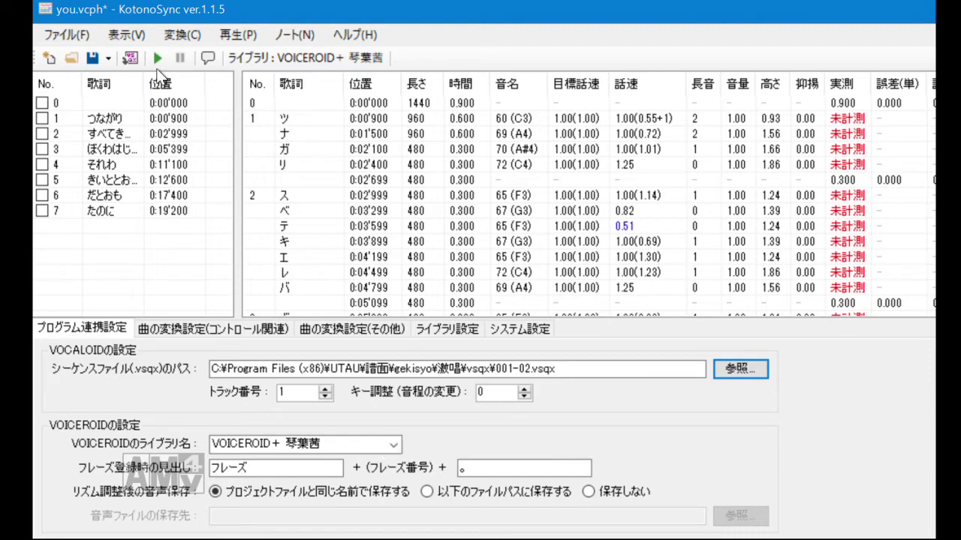
pyautogui.click(130, 58)
pyautogui.click(660, 258)
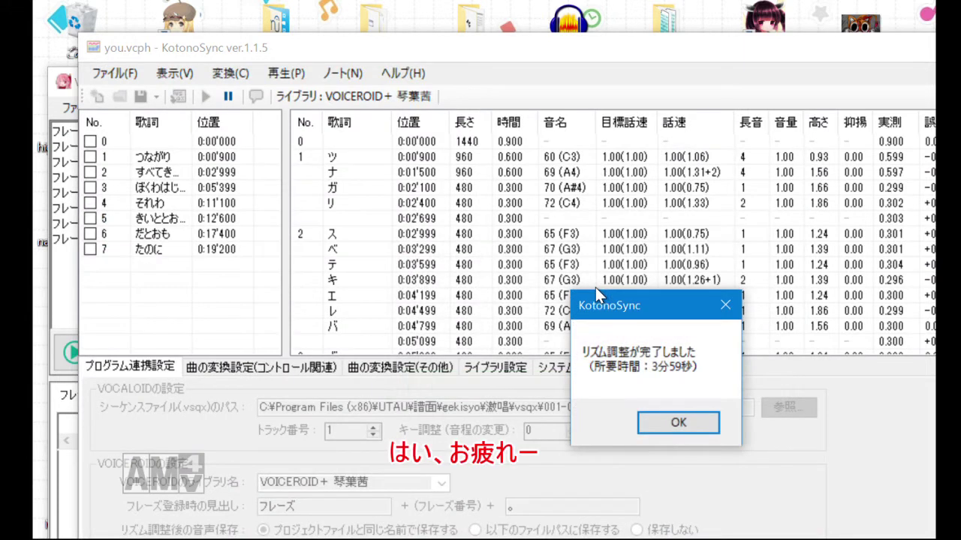
pyautogui.click(665, 426)
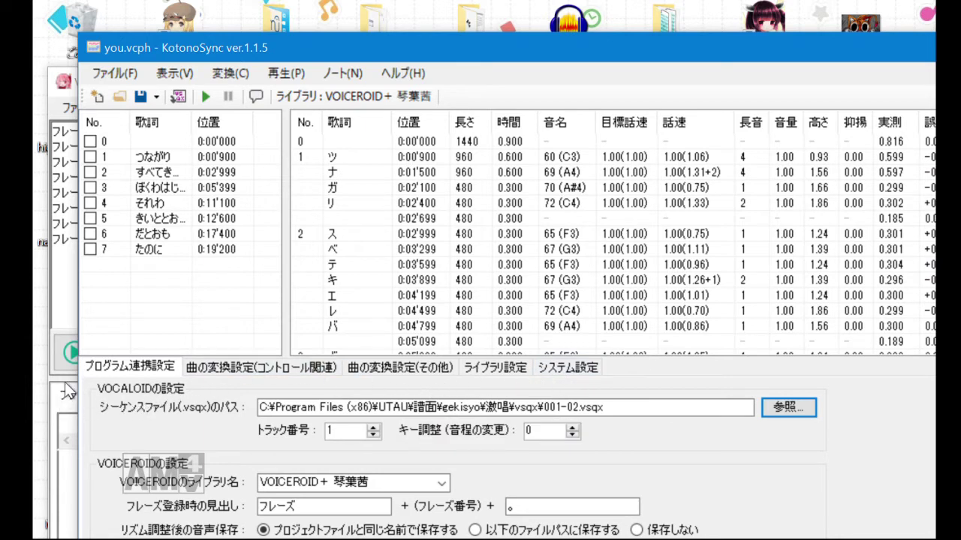
# Play the adjusted song from KotonoSync and bring the VOICEROID+ 琴葉茜 window to the front.
pyautogui.click(286, 73)
pyautogui.click(318, 132)
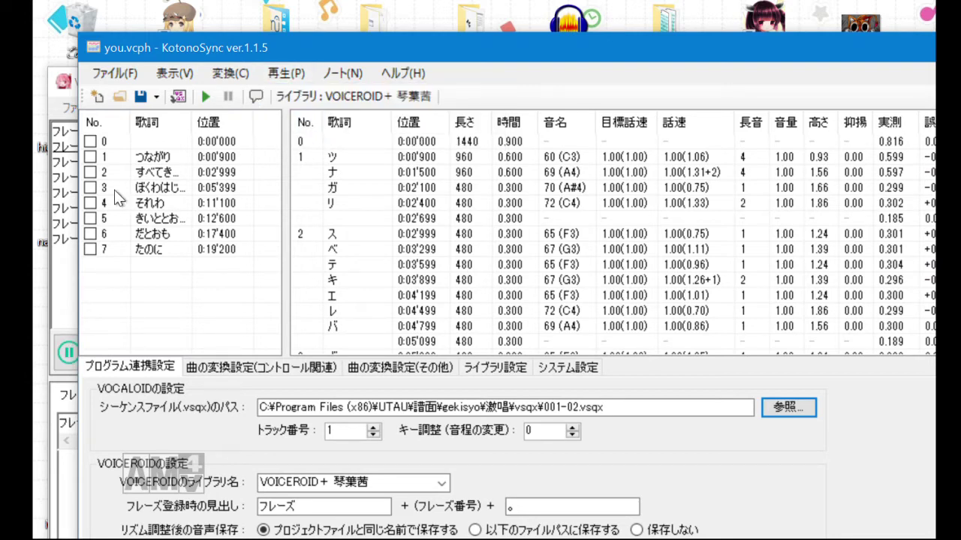
pyautogui.click(55, 260)
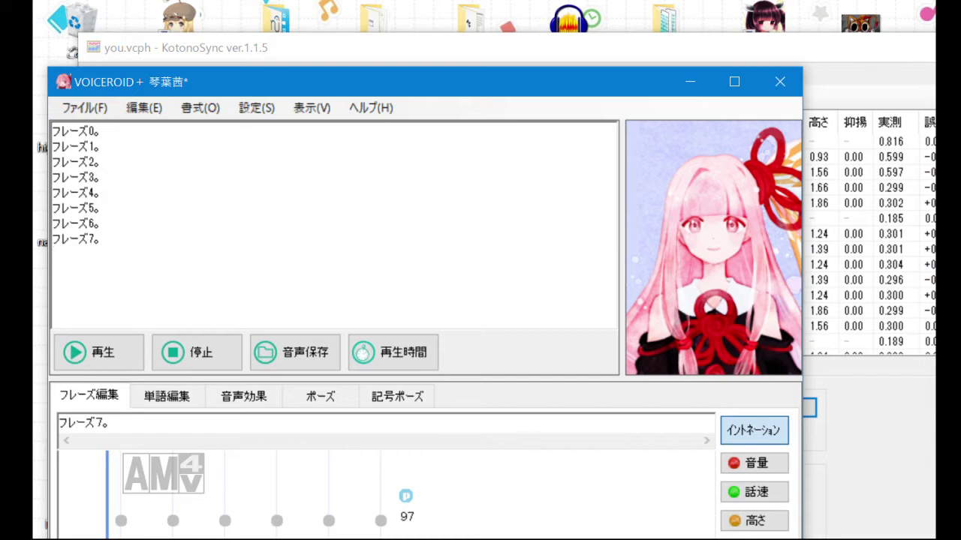
# In File Explorer, open the folder that contains the recently used 001-02.ust.
pyautogui.click(301, 522)
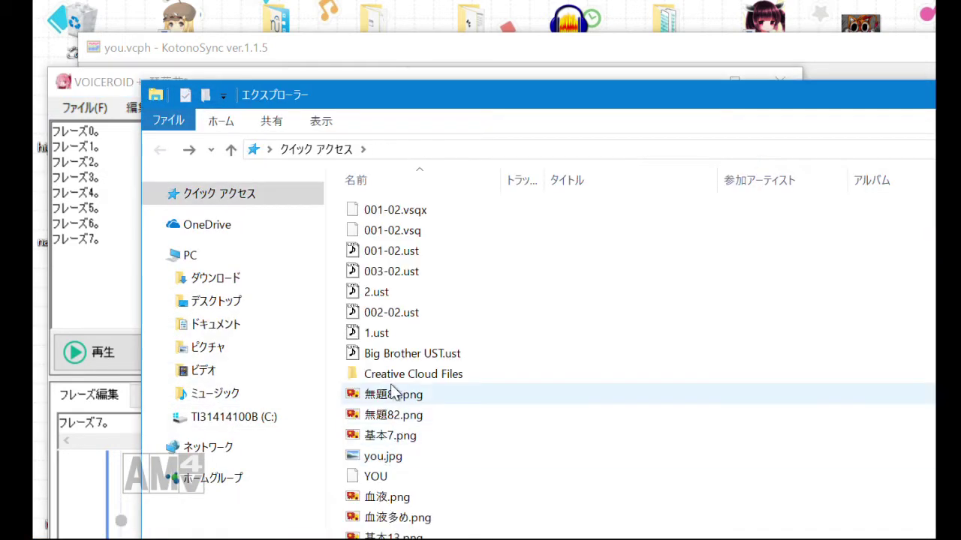
pyautogui.rightClick(373, 253)
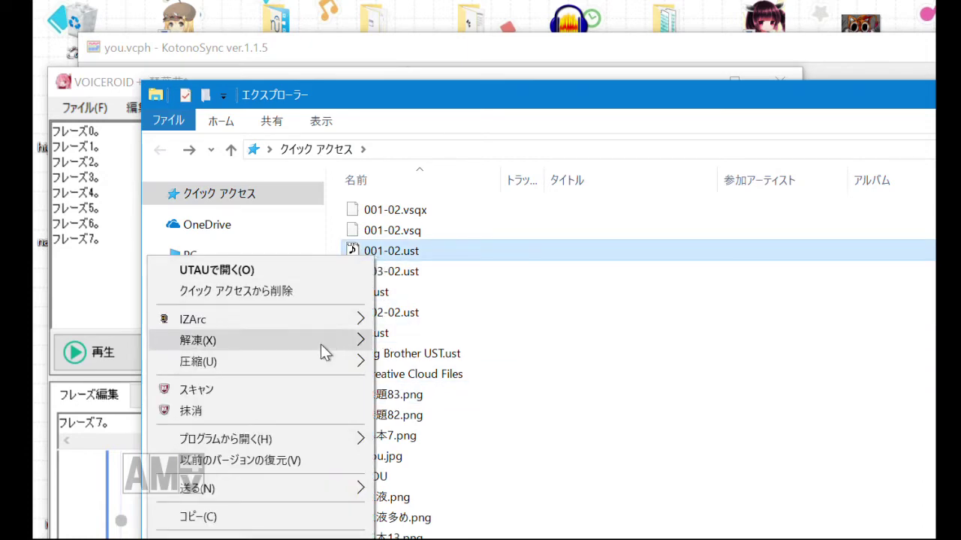
pyautogui.click(255, 538)
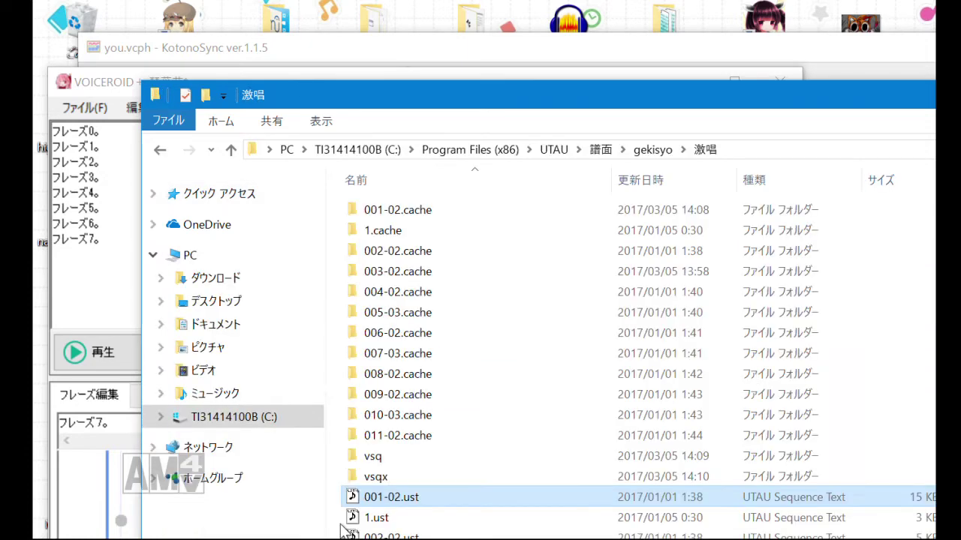
# Look through the remaining .ust files in the 激唱 folder, from 1.ust to 011-02.ust.
pyautogui.click(389, 518)
pyautogui.scroll(-3, 389, 518)
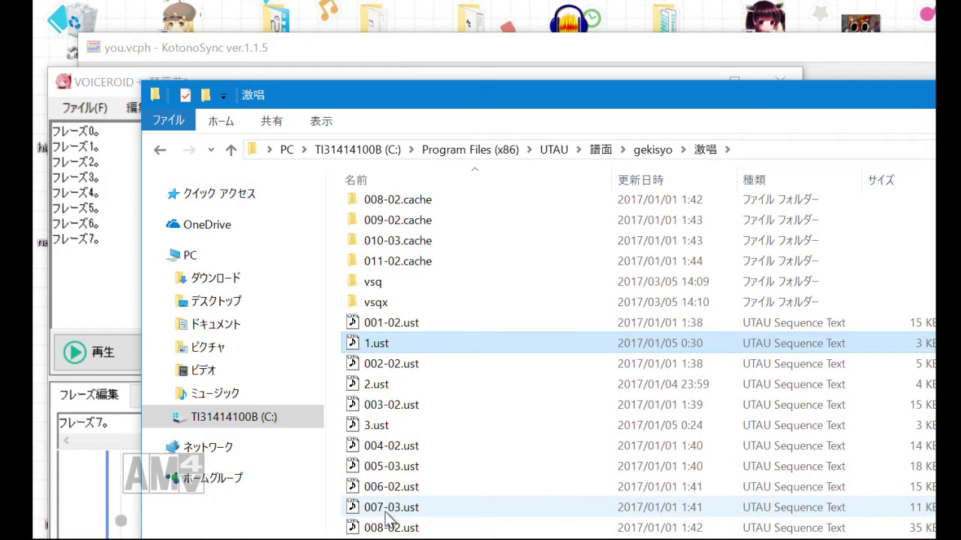
pyautogui.click(398, 384)
pyautogui.click(394, 406)
pyautogui.click(394, 448)
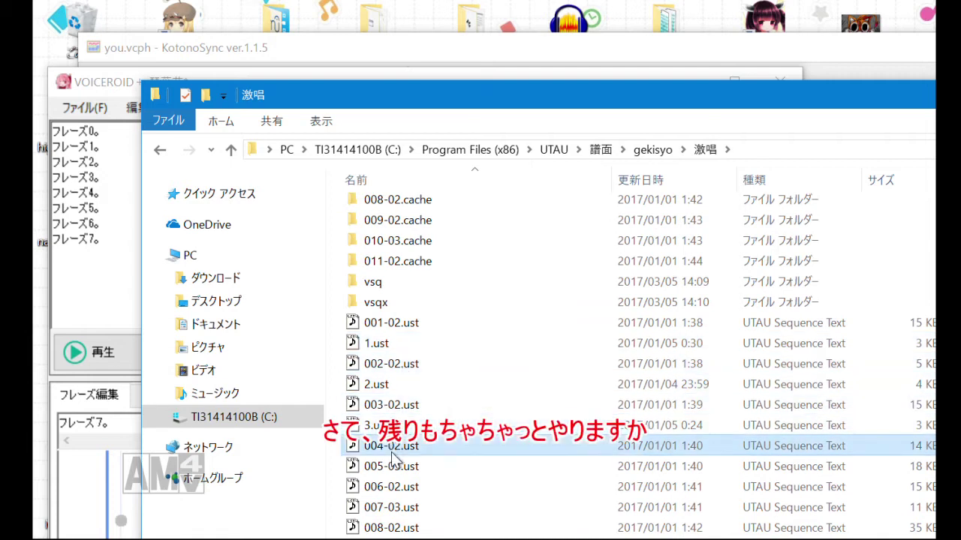
pyautogui.click(379, 486)
pyautogui.click(379, 507)
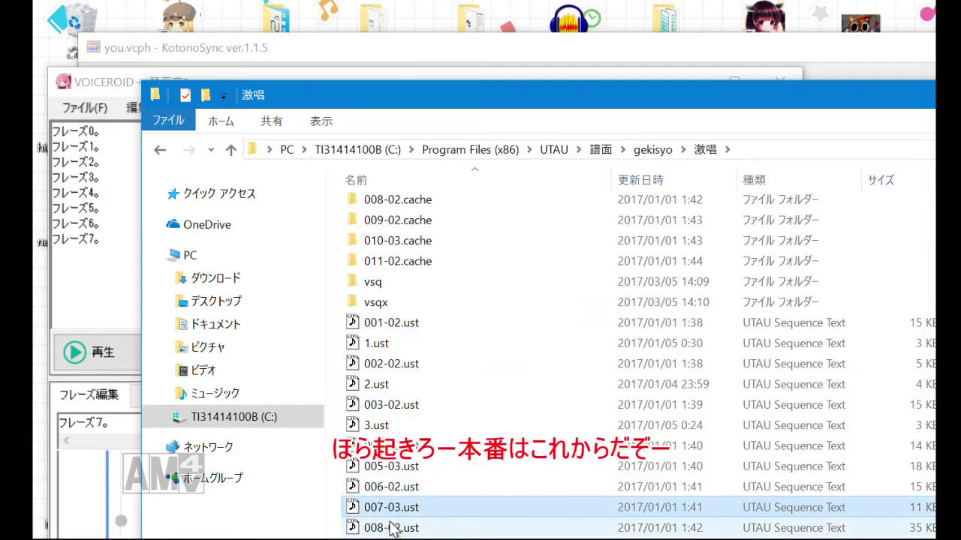
pyautogui.click(392, 527)
pyautogui.scroll(-2, 405, 451)
pyautogui.click(390, 445)
pyautogui.scroll(-1, 413, 454)
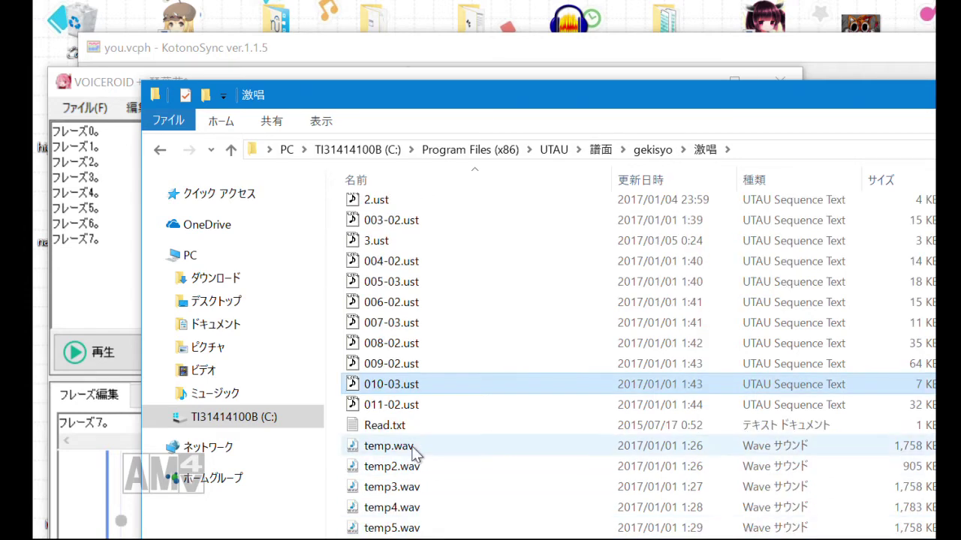
pyautogui.click(405, 409)
pyautogui.scroll(2, 406, 415)
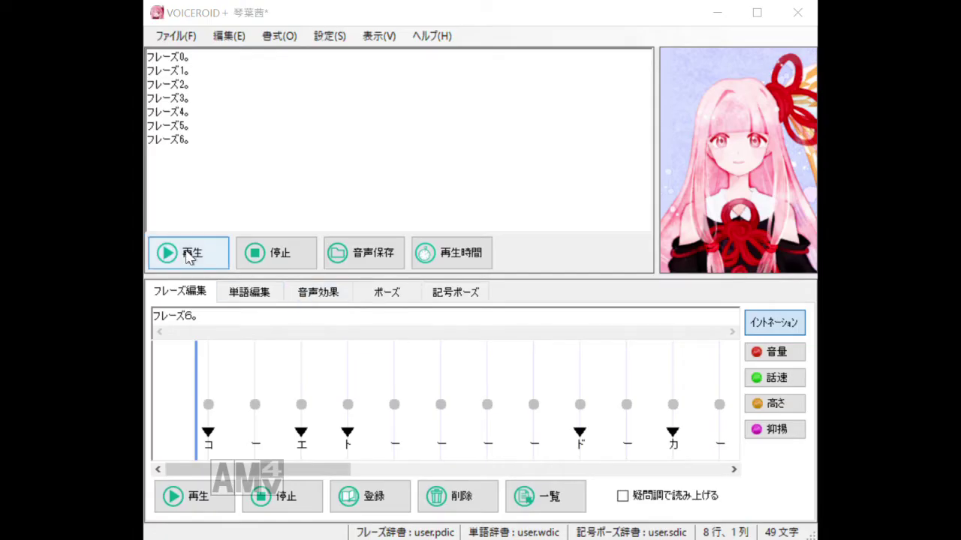
# Play all phrases in VOICEROID+ 琴葉茜 and examine their pitch (高さ) curves during playback.
pyautogui.click(188, 254)
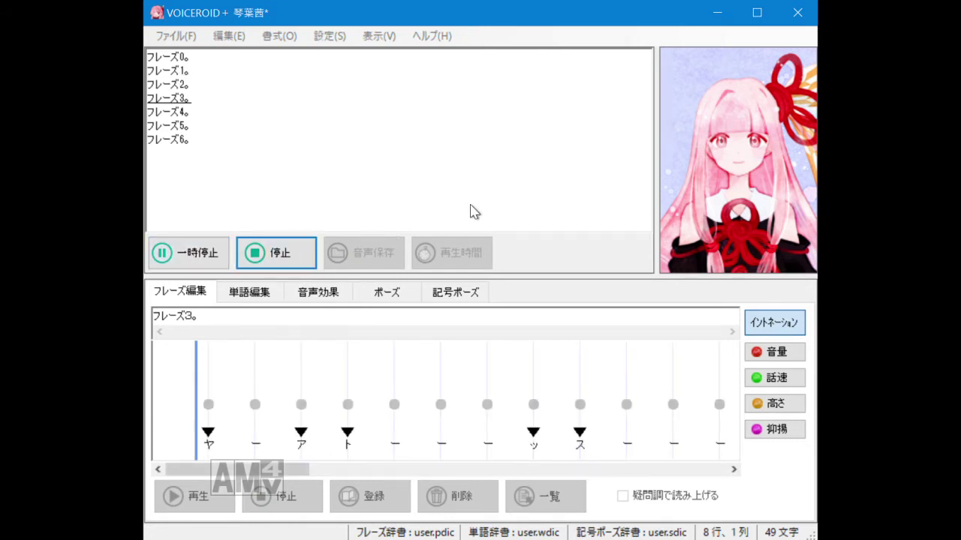
pyautogui.click(776, 405)
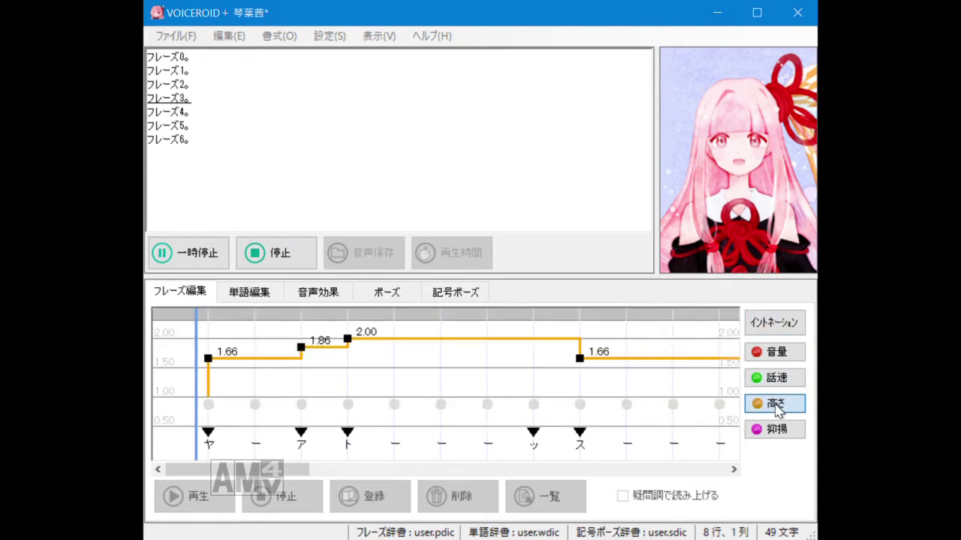
pyautogui.moveTo(251, 470); pyautogui.dragTo(548, 481)
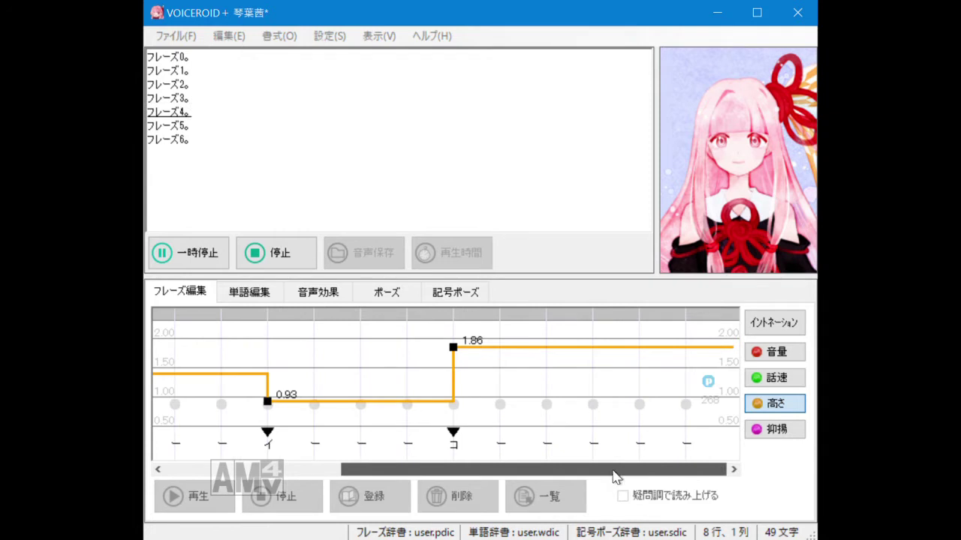
pyautogui.moveTo(614, 476); pyautogui.dragTo(614, 477)
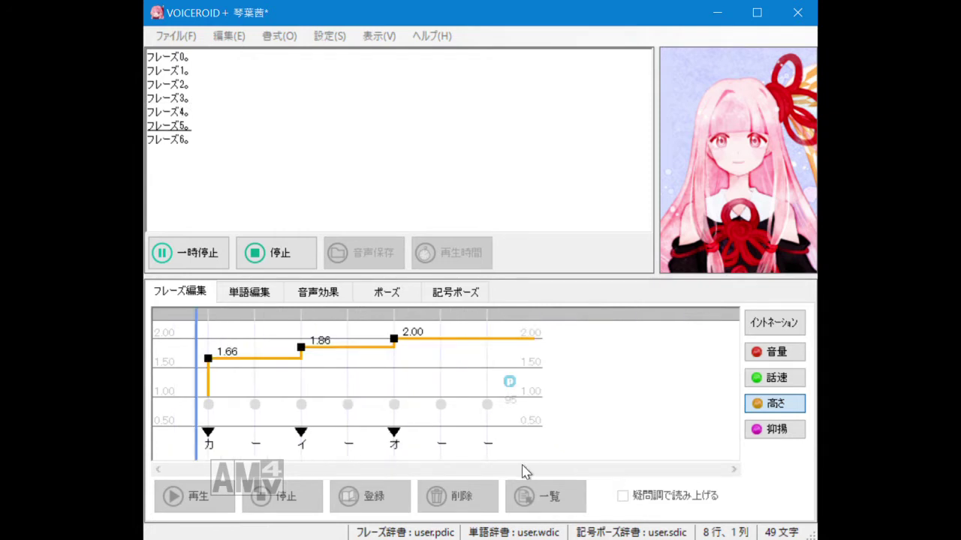
pyautogui.moveTo(300, 470); pyautogui.dragTo(237, 450)
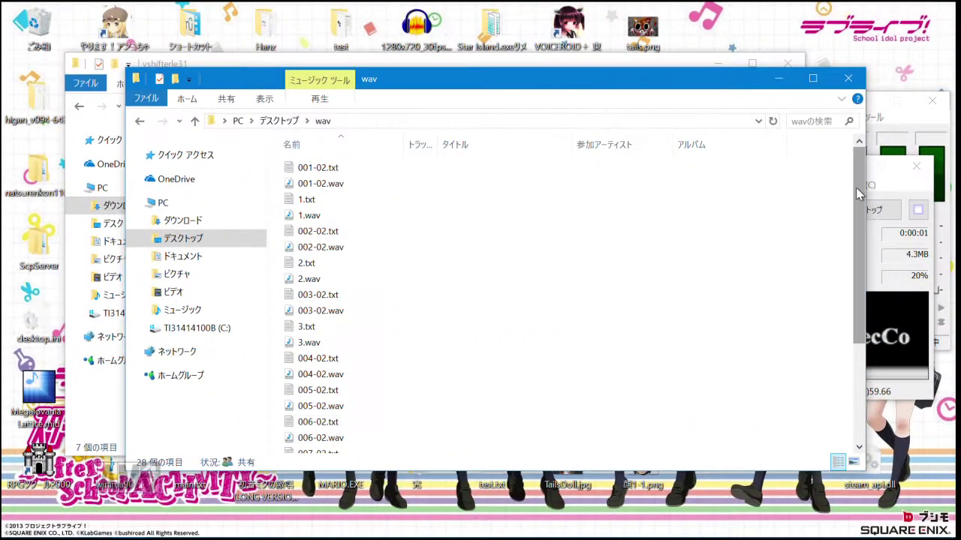
# Review the exported files in the wav folder, then launch vocalshifter_le.exe from the vshifterle31 folder.
pyautogui.moveTo(860, 193); pyautogui.dragTo(836, 324)
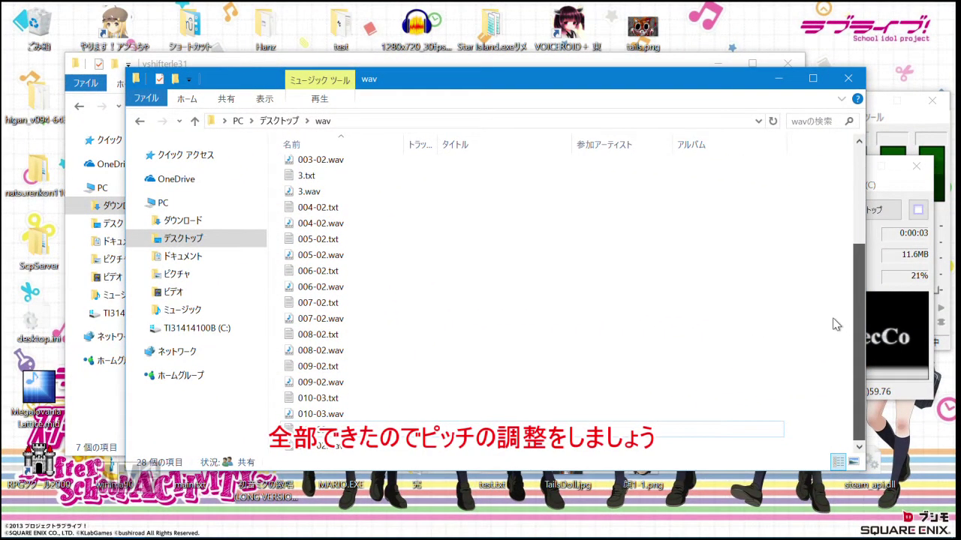
pyautogui.scroll(3, 835, 324)
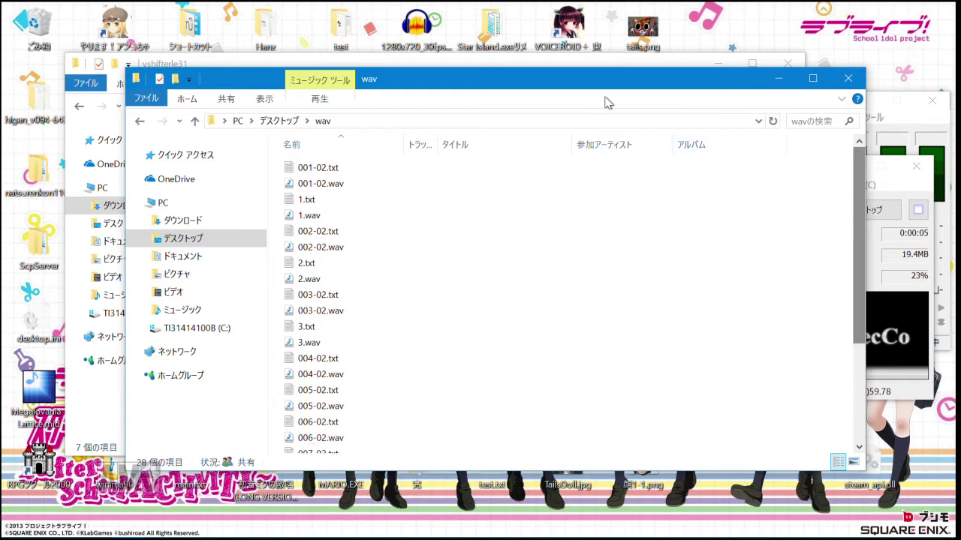
pyautogui.click(499, 64)
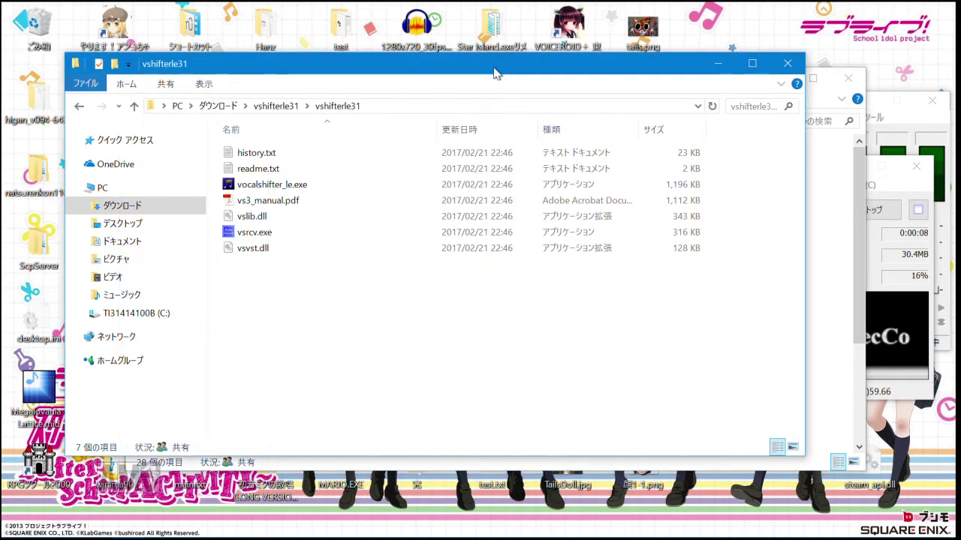
pyautogui.doubleClick(271, 188)
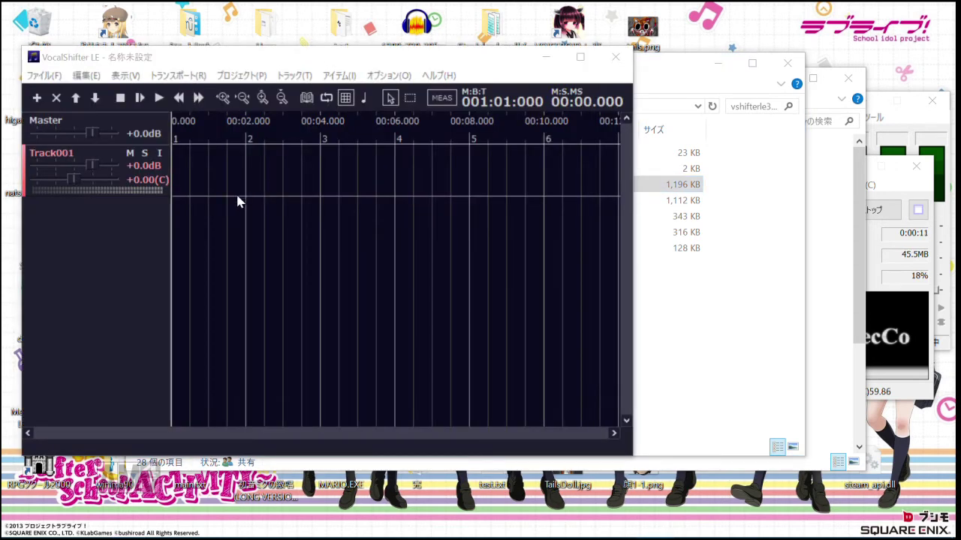
# Add 001-02.wav from the wav folder to Track001, using analysis range 女性ボーカル(E3～G5) and synthesis type V：単音ボーカル用.
pyautogui.click(829, 310)
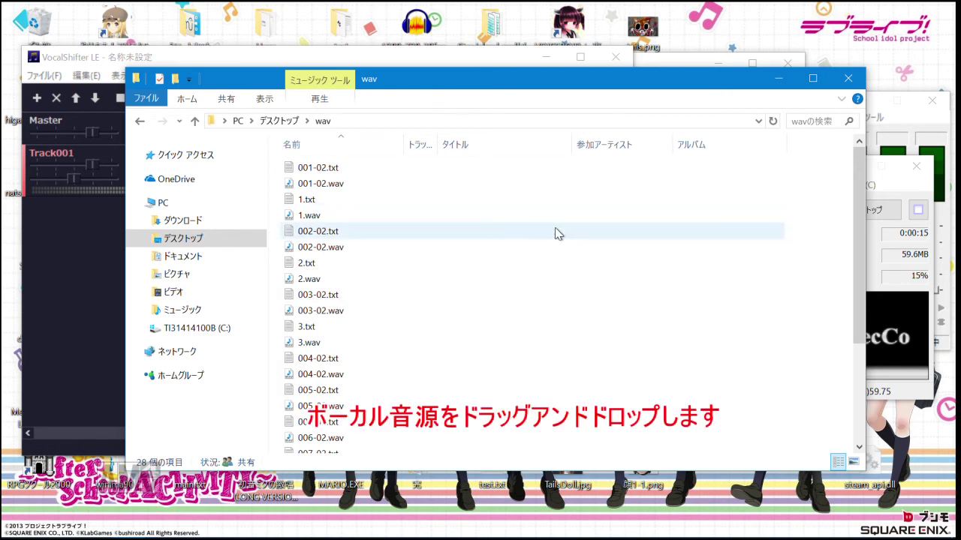
pyautogui.moveTo(418, 85); pyautogui.dragTo(623, 97)
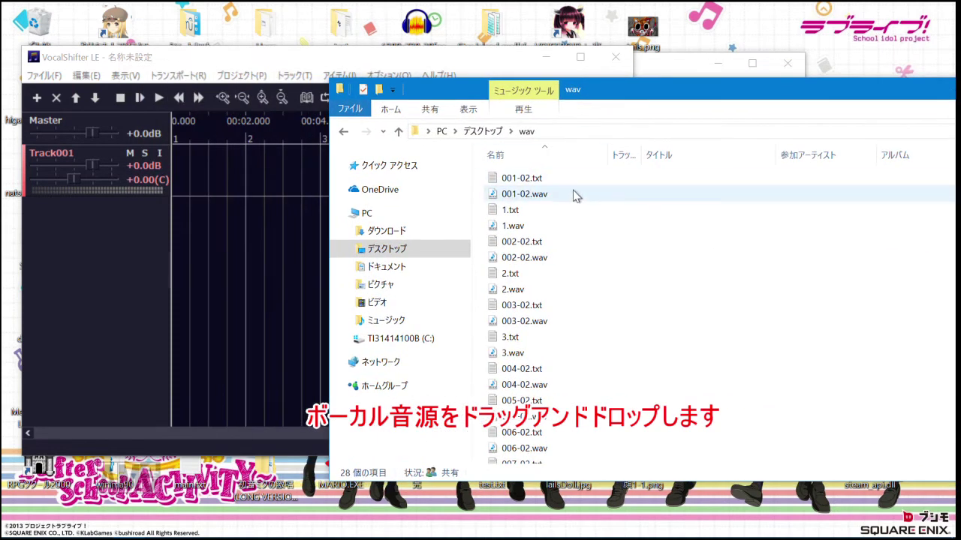
pyautogui.click(573, 196)
pyautogui.moveTo(229, 171); pyautogui.dragTo(229, 172)
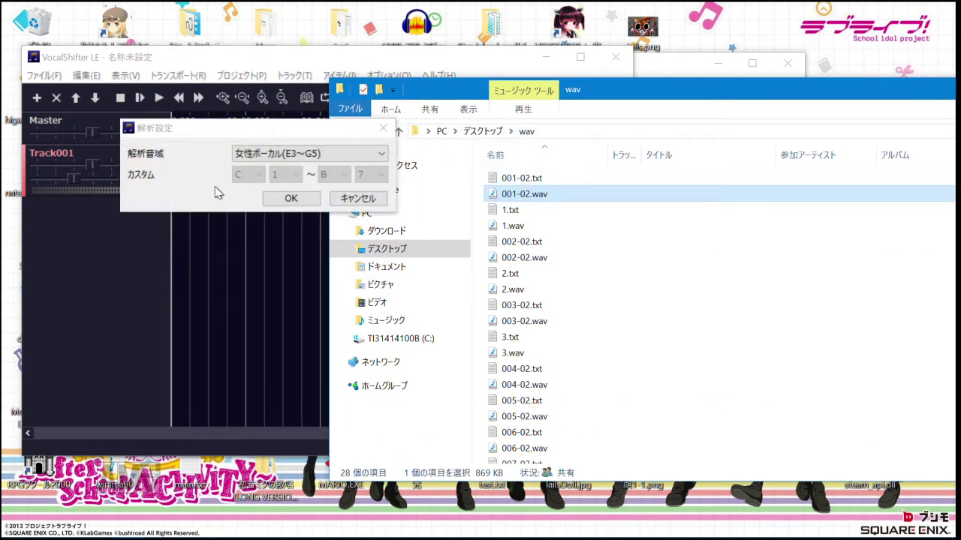
pyautogui.click(283, 202)
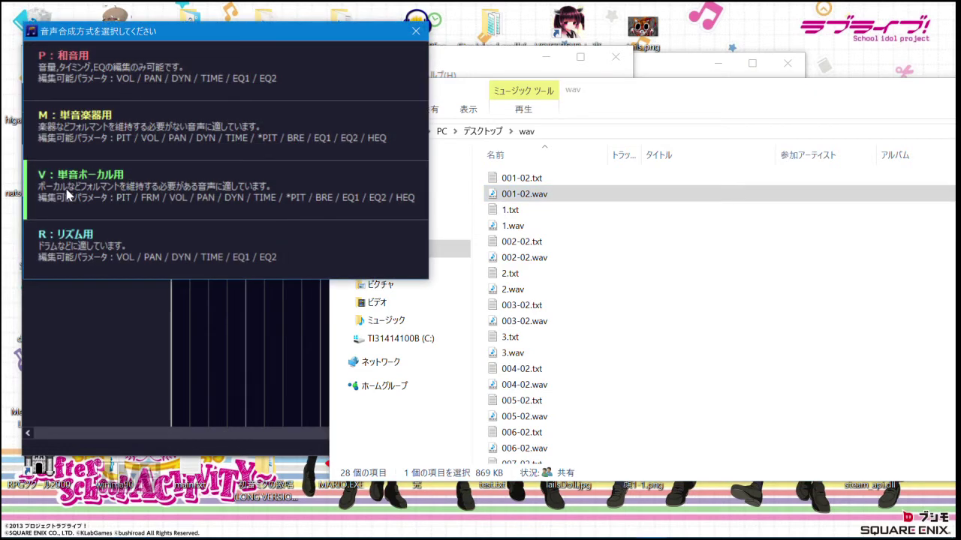
pyautogui.click(66, 193)
# Move the 001-02.wav item to the start of Track001 and open it in a maximized pitch editor.
pyautogui.click(309, 167)
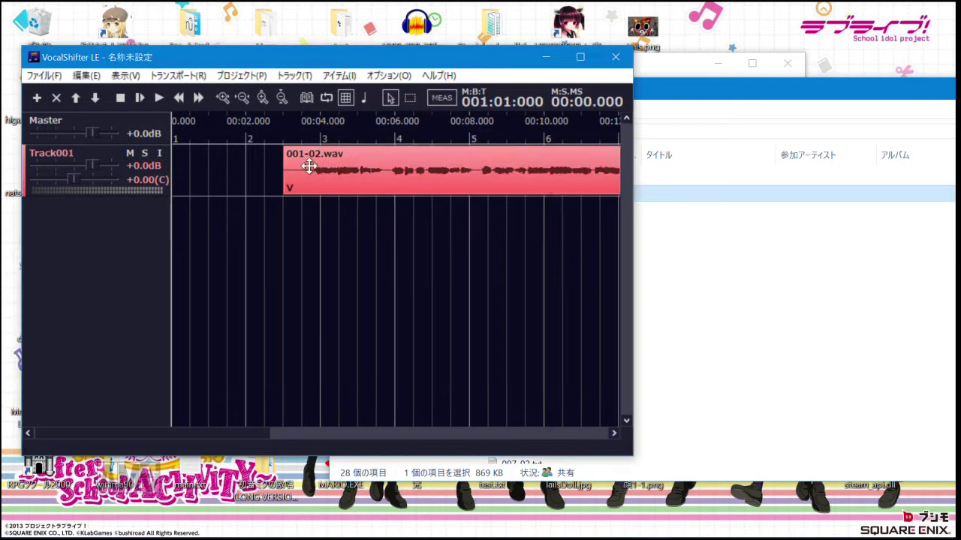
pyautogui.moveTo(309, 166); pyautogui.dragTo(188, 171)
pyautogui.doubleClick(241, 179)
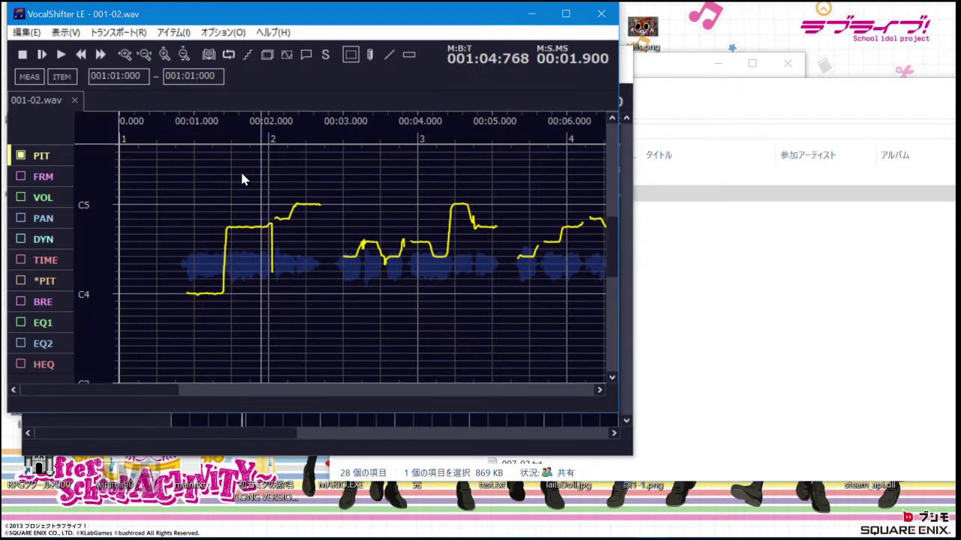
pyautogui.click(565, 14)
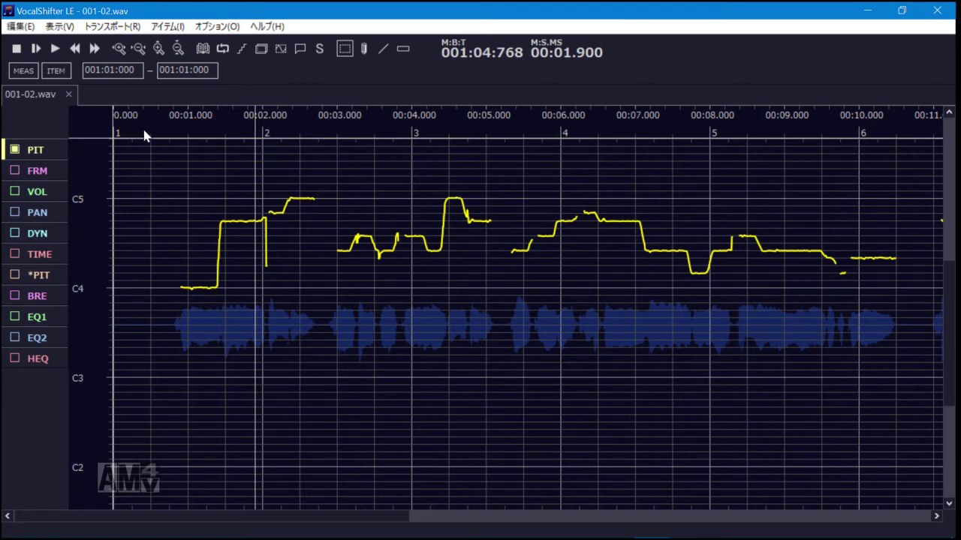
# Play back 001-02.wav from the beginning to hear its current pitch.
pyautogui.click(56, 51)
pyautogui.click(57, 51)
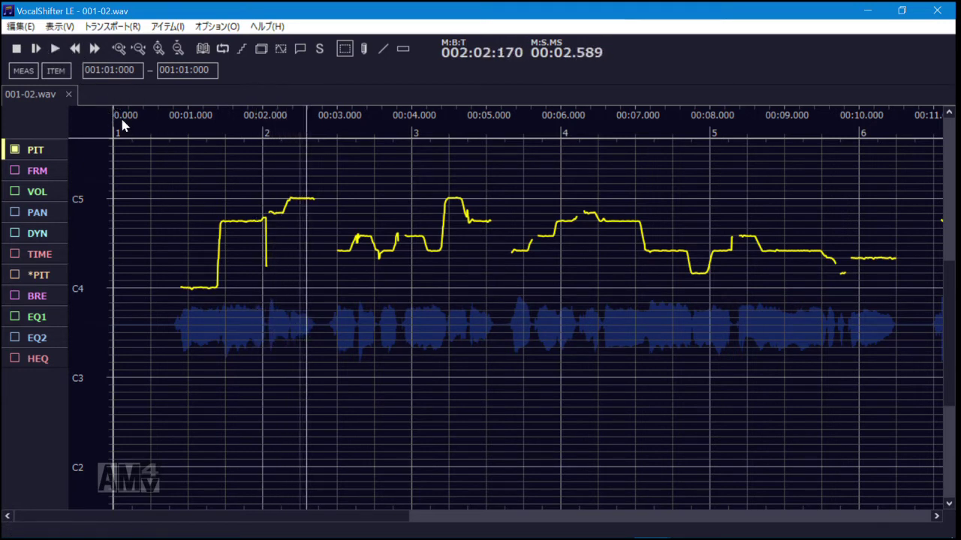
pyautogui.click(120, 115)
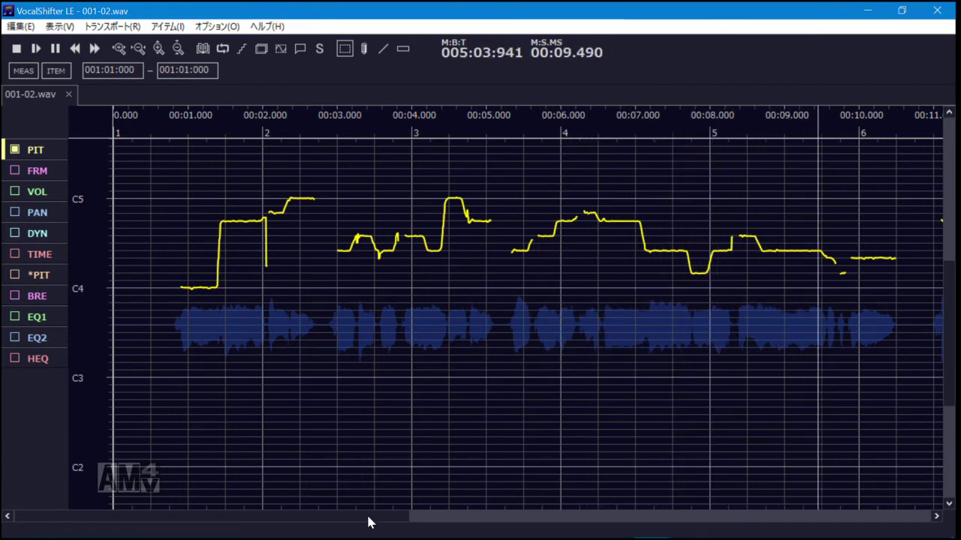
# Inspect the rest of 001-02.wav's pitch curve, then close its pitch editor and maximize the project window.
pyautogui.moveTo(368, 518); pyautogui.dragTo(729, 514)
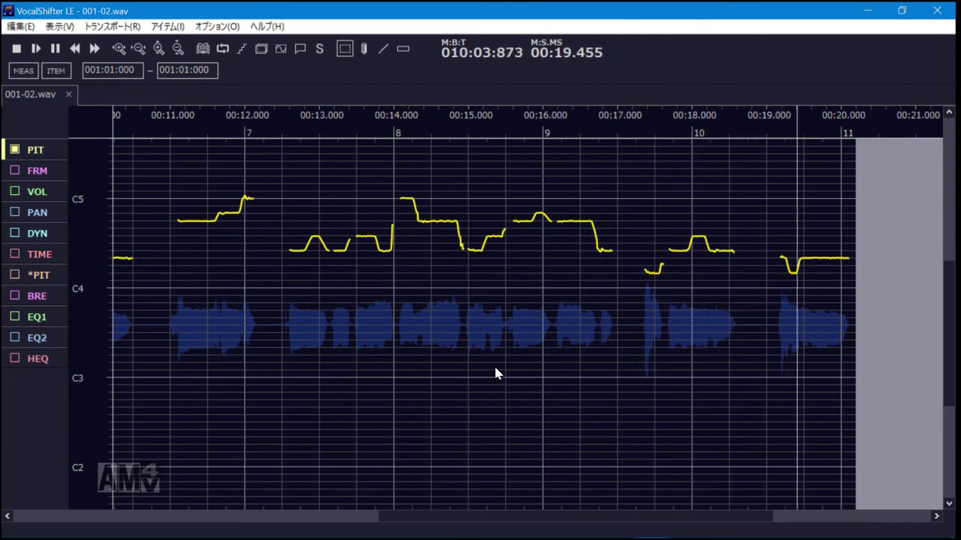
pyautogui.click(936, 11)
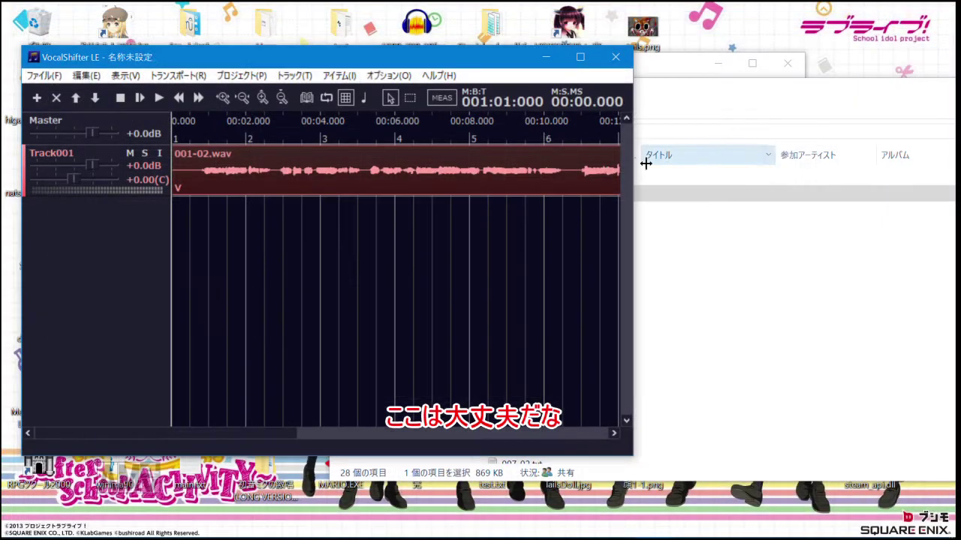
pyautogui.click(580, 57)
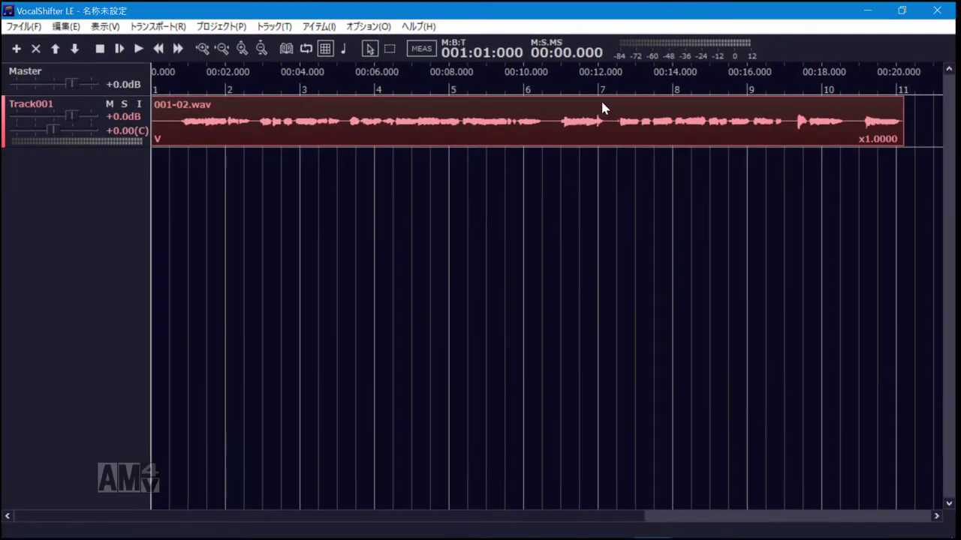
pyautogui.rightClick(912, 130)
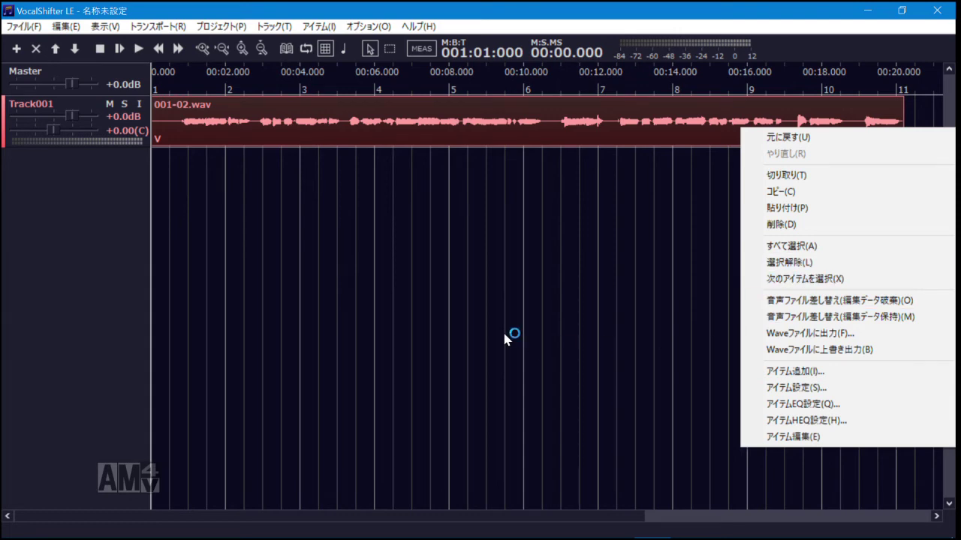
pyautogui.click(504, 338)
# Add 1.wav from the wav folder to Track001 after 001-02.wav, using synthesis type V：単音ボーカル用.
pyautogui.moveTo(132, 526)
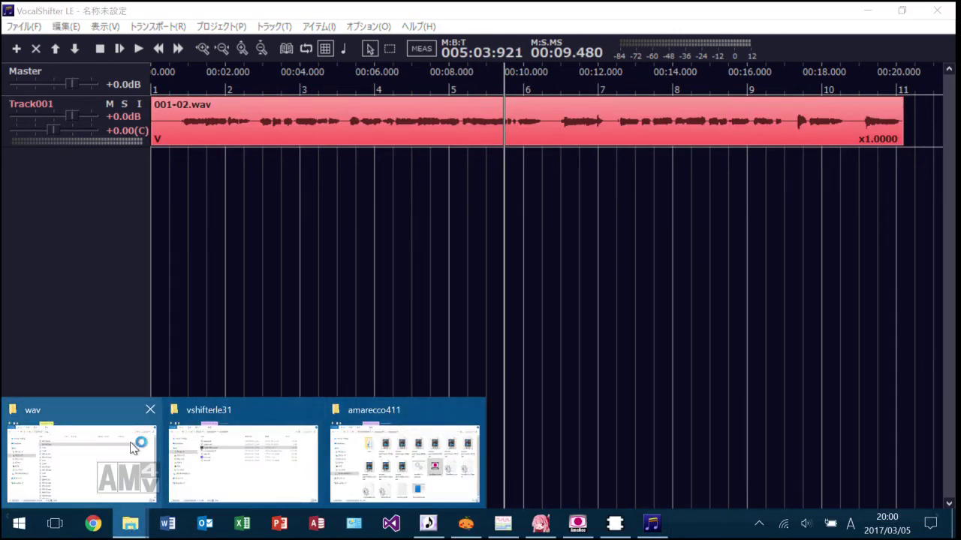
pyautogui.click(116, 443)
pyautogui.click(530, 227)
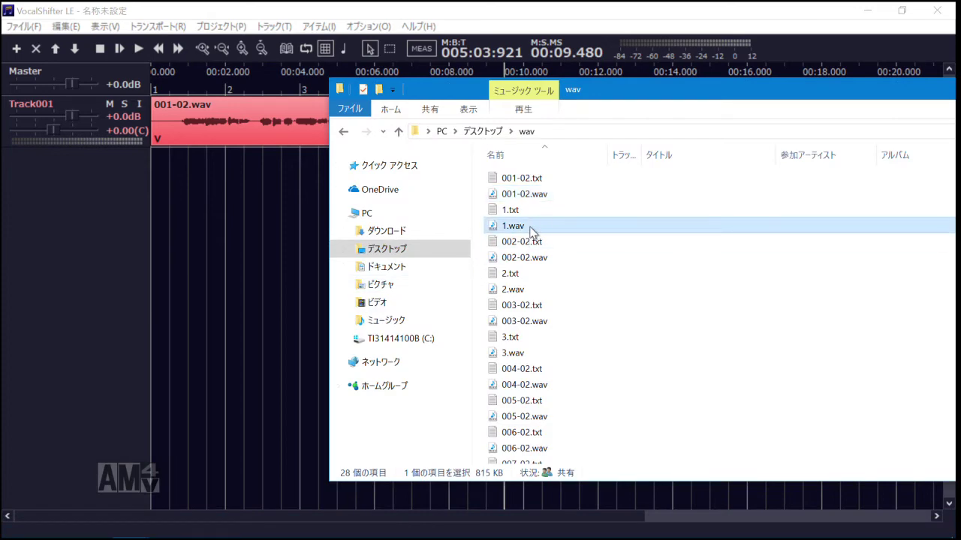
pyautogui.moveTo(616, 93); pyautogui.dragTo(325, 147)
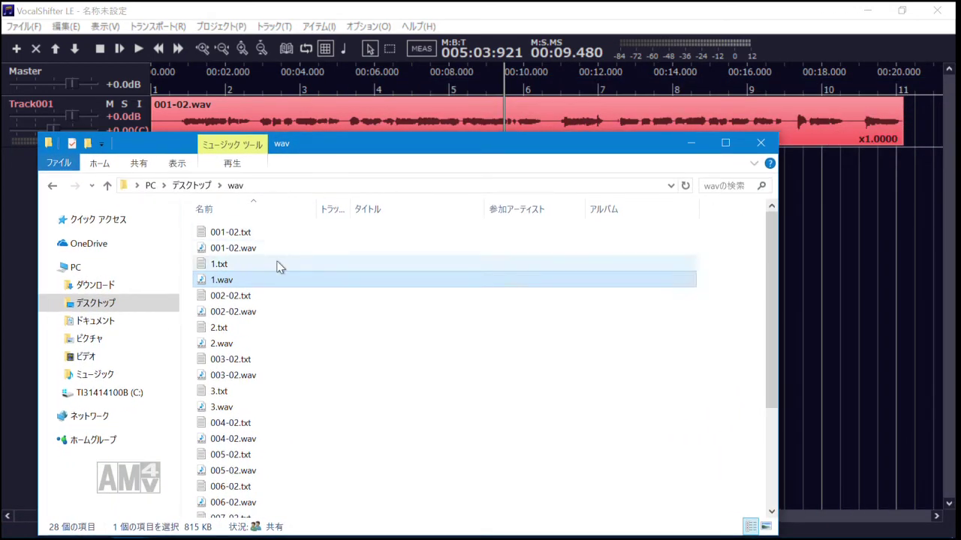
pyautogui.moveTo(259, 280); pyautogui.dragTo(915, 114)
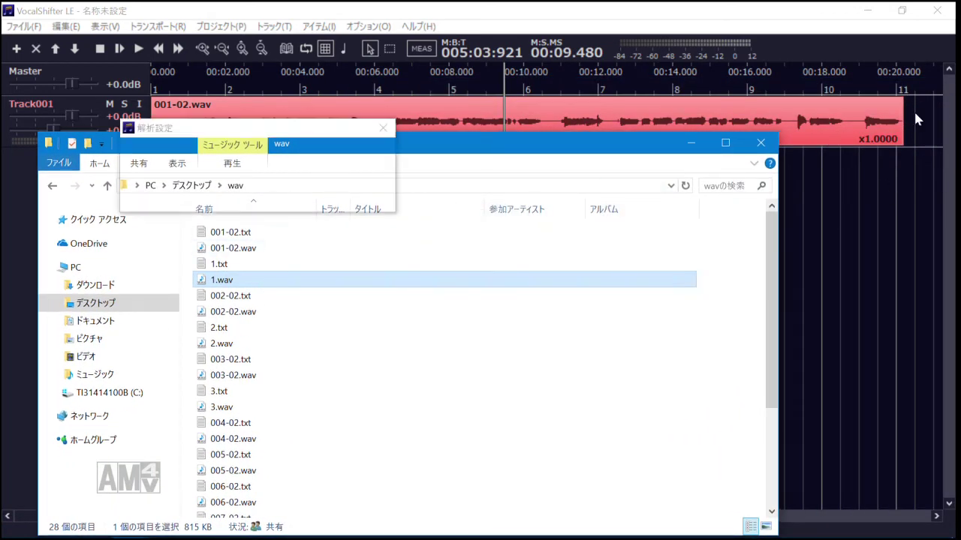
pyautogui.click(286, 197)
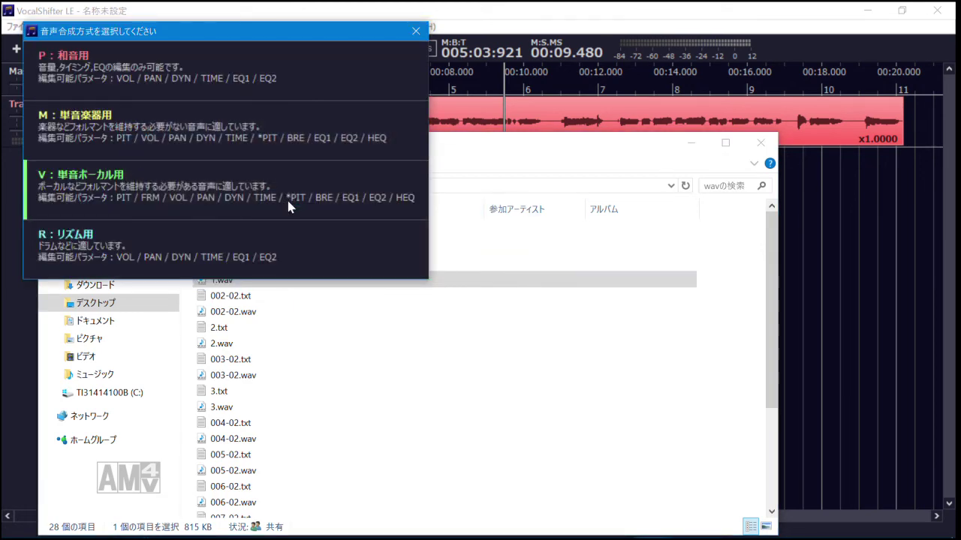
pyautogui.click(286, 197)
# Move the 1.wav item on Track001 to the start of measure 12.
pyautogui.moveTo(364, 157); pyautogui.dragTo(367, 293)
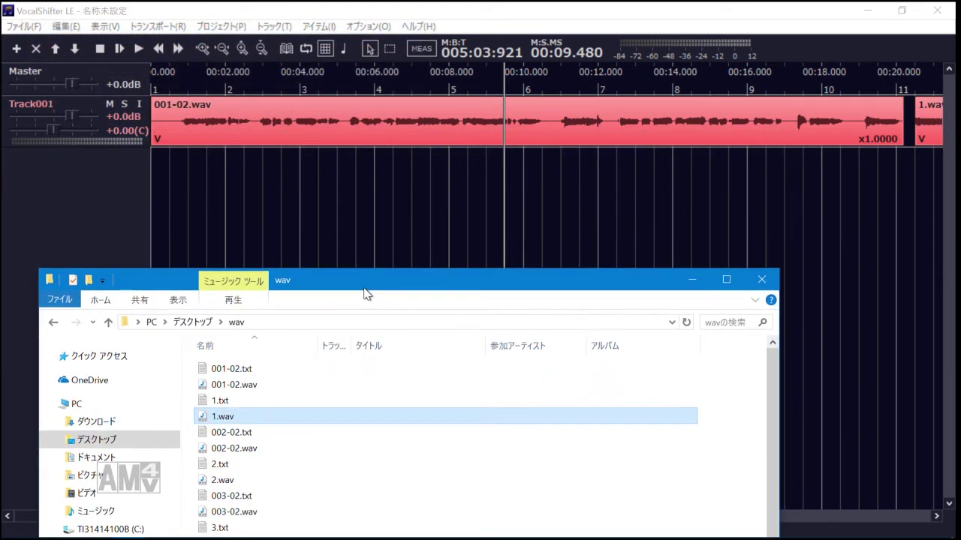
pyautogui.moveTo(926, 122); pyautogui.dragTo(846, 132)
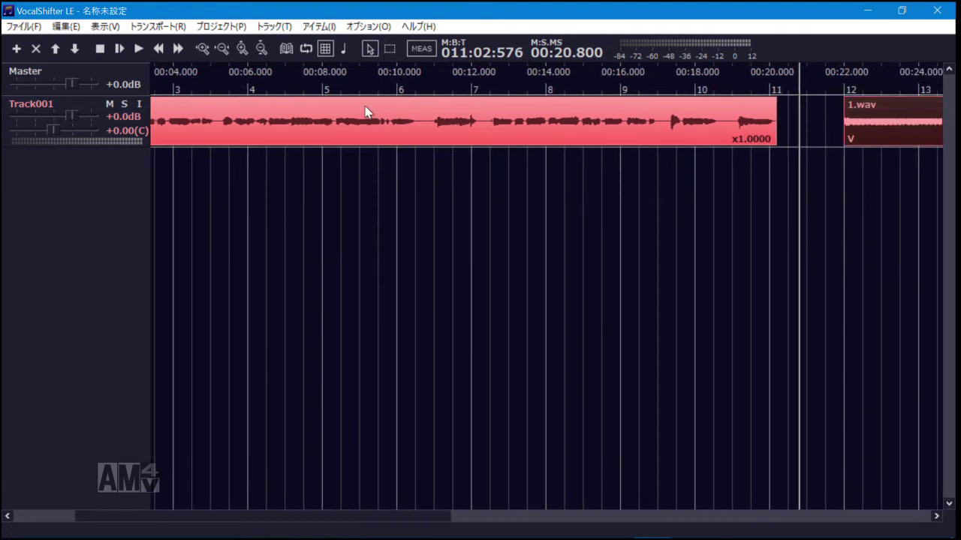
pyautogui.moveTo(405, 517); pyautogui.dragTo(456, 515)
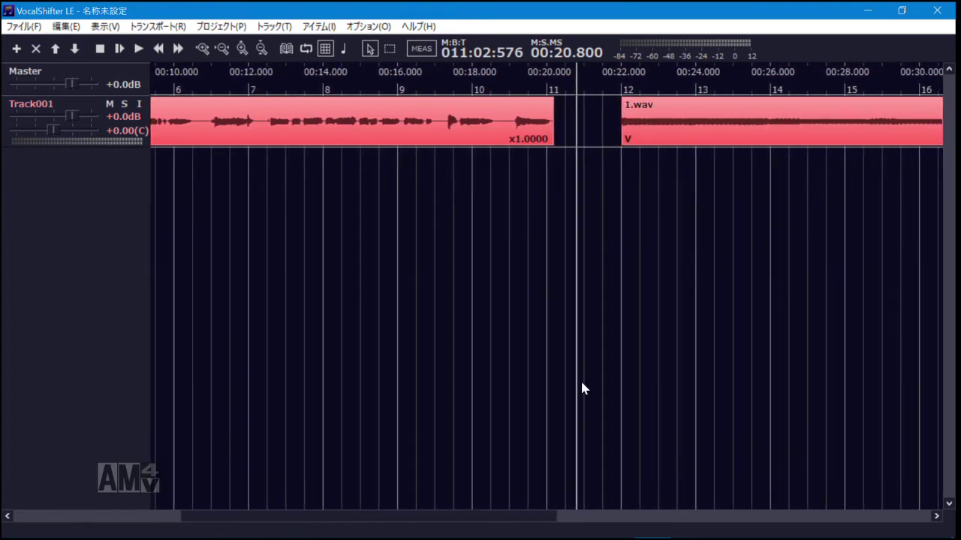